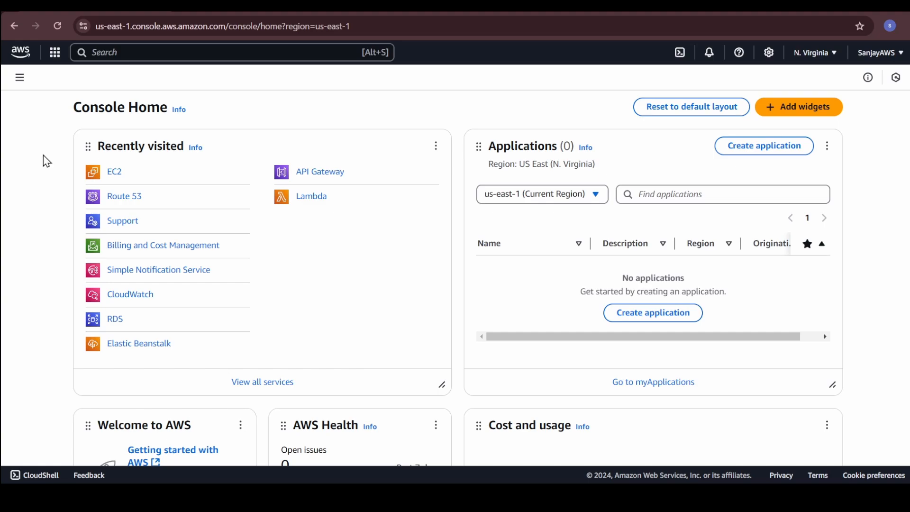
Find the VPC service with the search term "vpc" and open the list of existing VPCs.
scroll(49, 165, "down", 1)
scroll(118, 169, "up", 1)
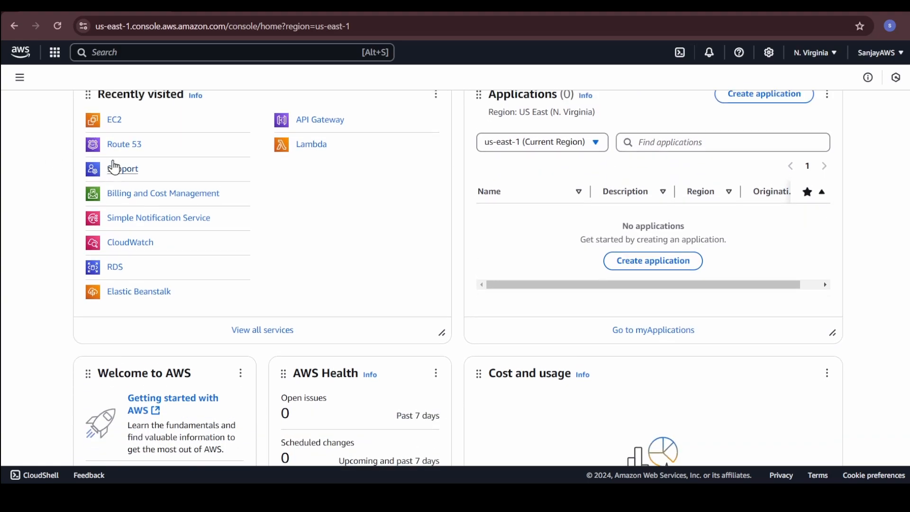
left_click(122, 53)
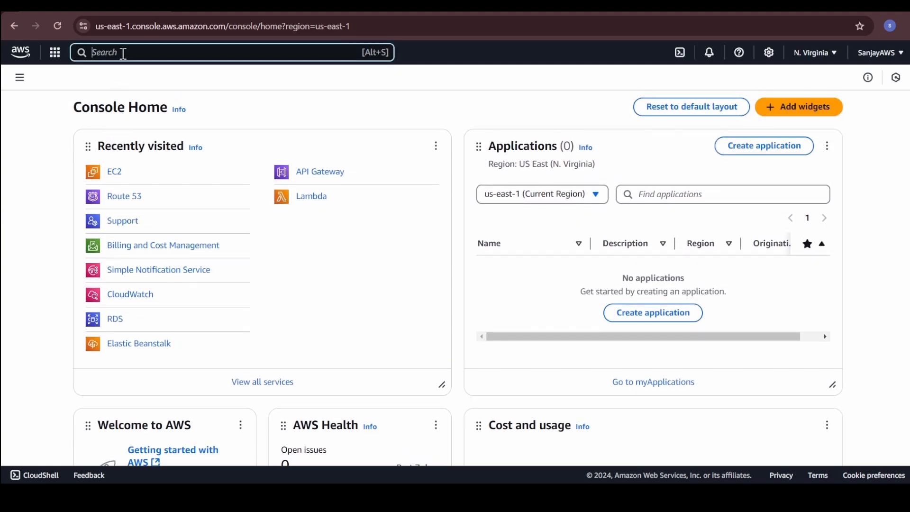
type("vpc")
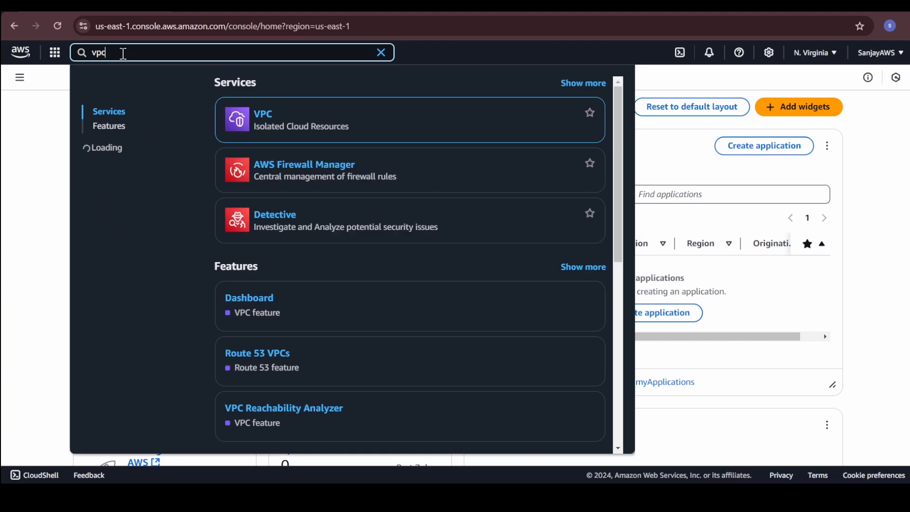
left_click(272, 118)
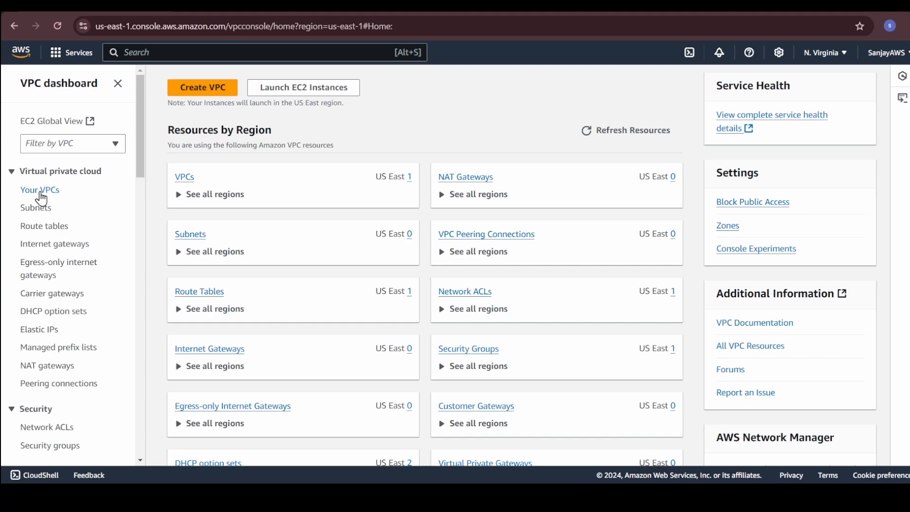
left_click(41, 192)
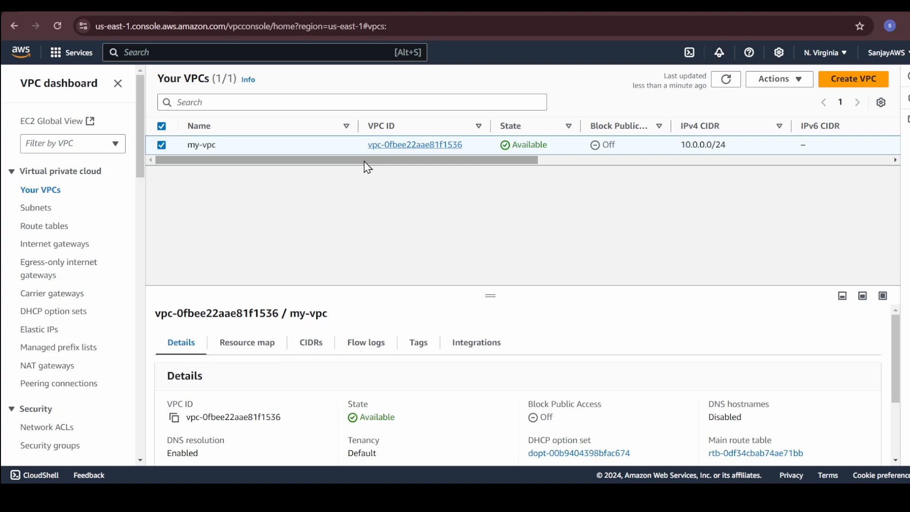
Delete the existing my-vpc VPC, confirming the deletion with the word "delete".
mouse_move(365, 162)
left_mouse_down()
mouse_move(709, 166)
mouse_move(352, 175)
left_mouse_up()
left_click(780, 82)
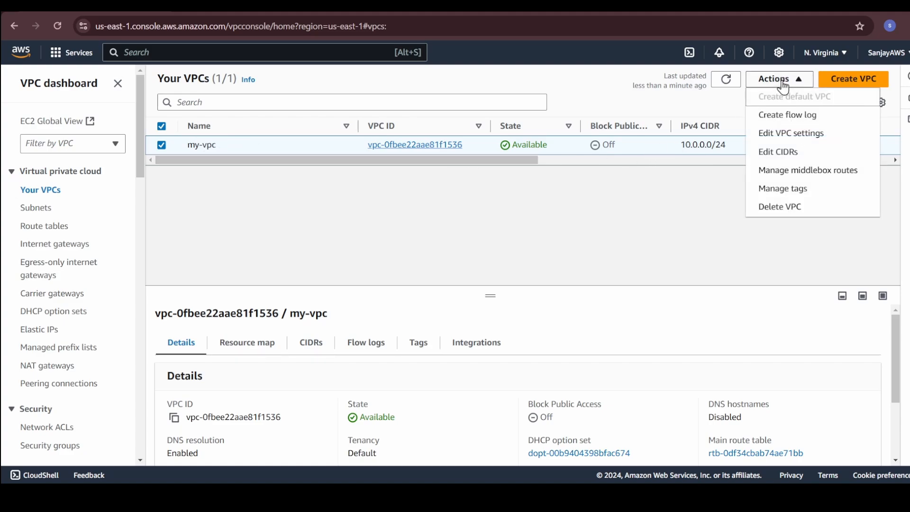
left_click(781, 208)
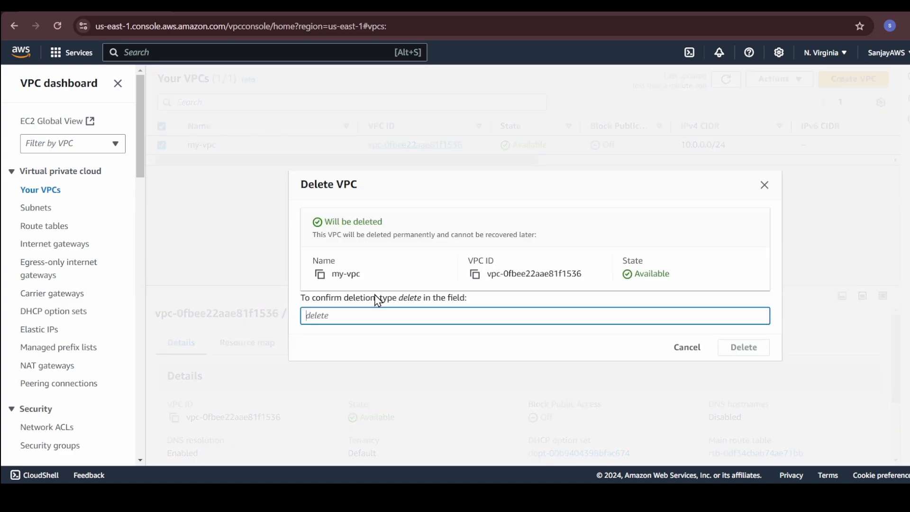
type("delete")
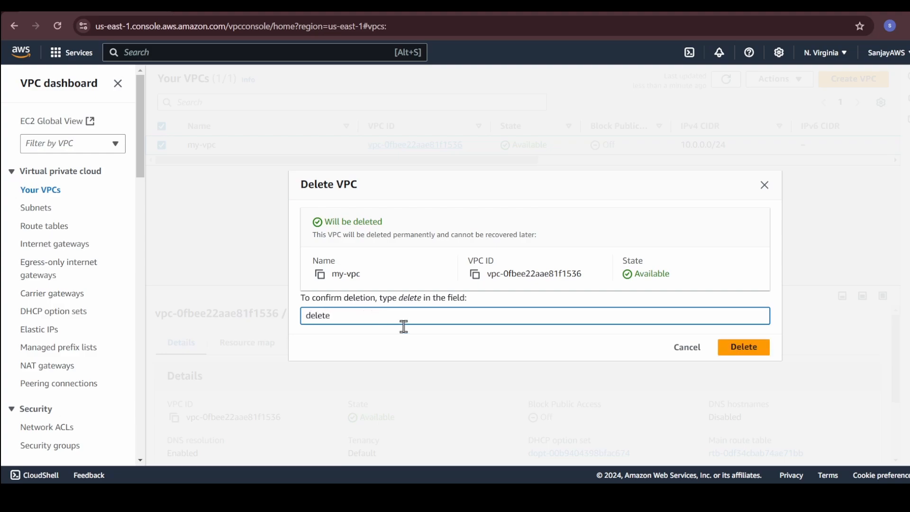
left_click(759, 353)
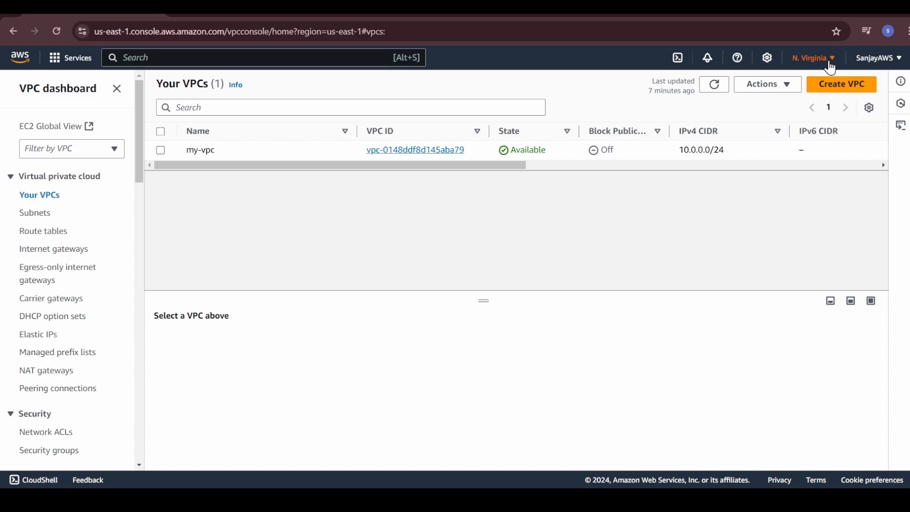
Start creating a VPC-only resource in the US East (N. Virginia) region with the name tag my-vpc.
left_click(831, 68)
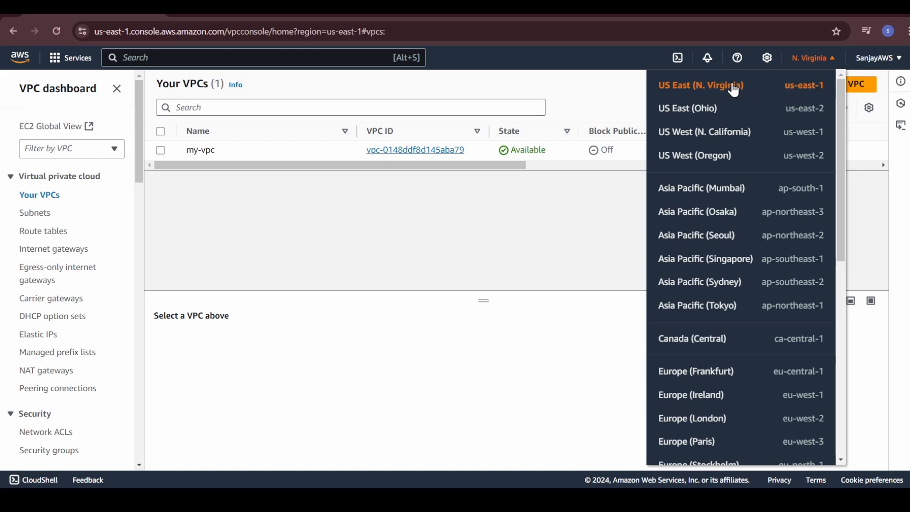
left_click(585, 279)
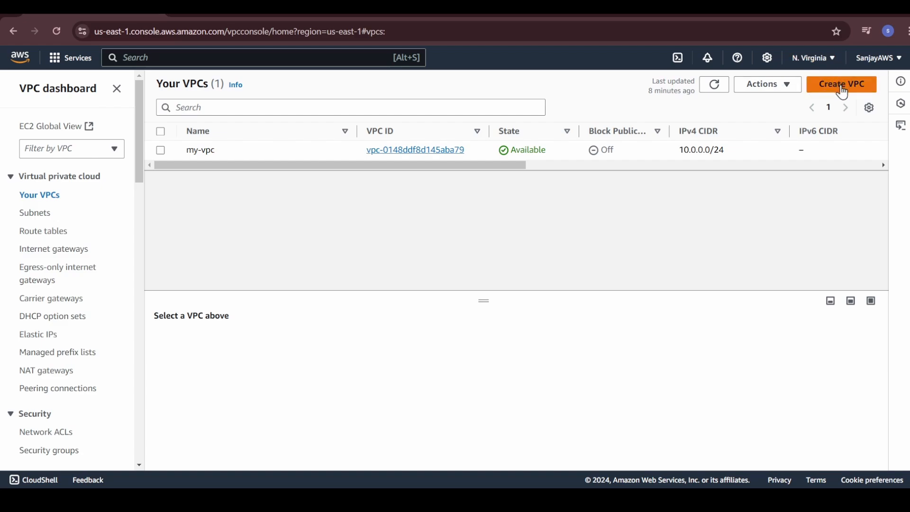
left_click(843, 87)
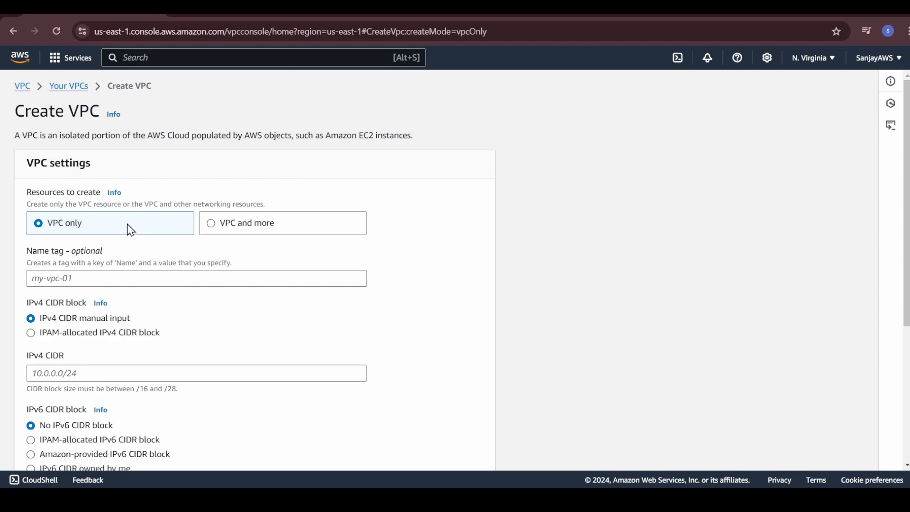
left_click(97, 275)
type("my-vpc")
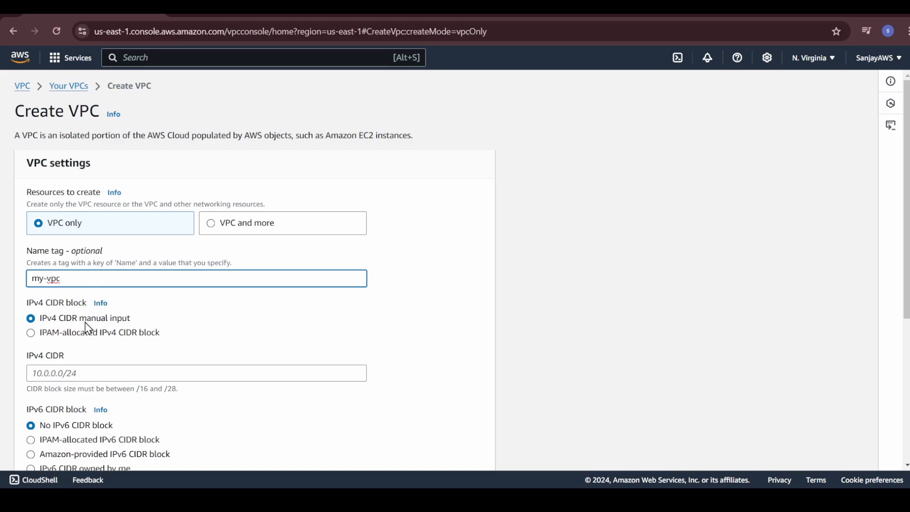
Set the new VPC's IPv4 CIDR to 10.0.0.0/24 by manual input.
scroll(88, 343, "down", 1)
scroll(89, 346, "down", 2)
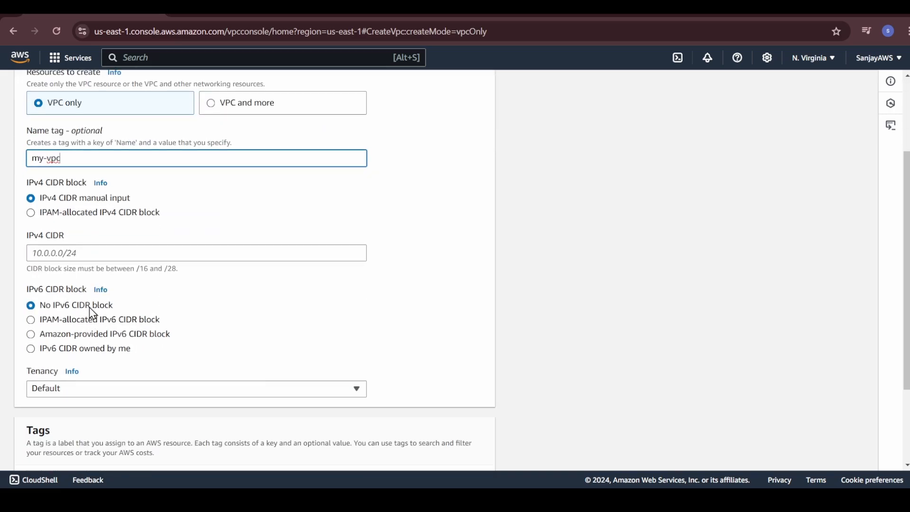
left_click(95, 254)
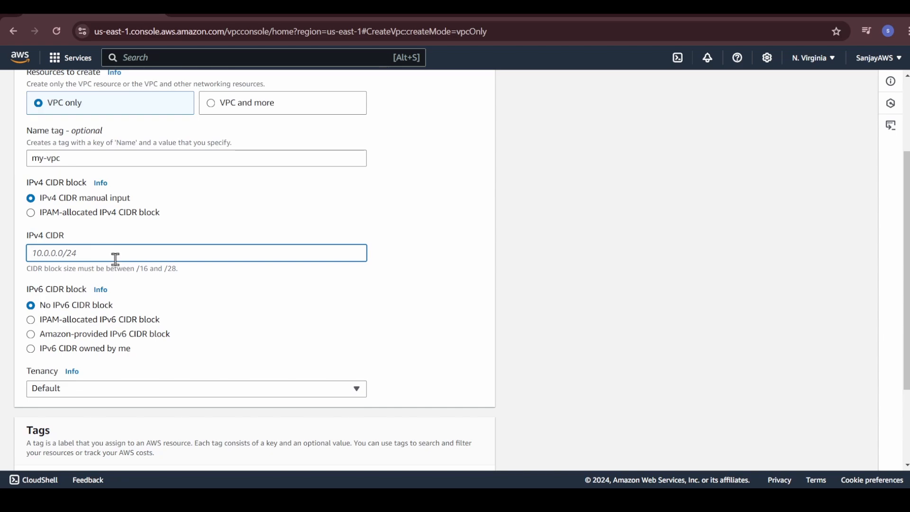
type("10.0.0.0/24")
left_click_drag(63, 253, 30, 254)
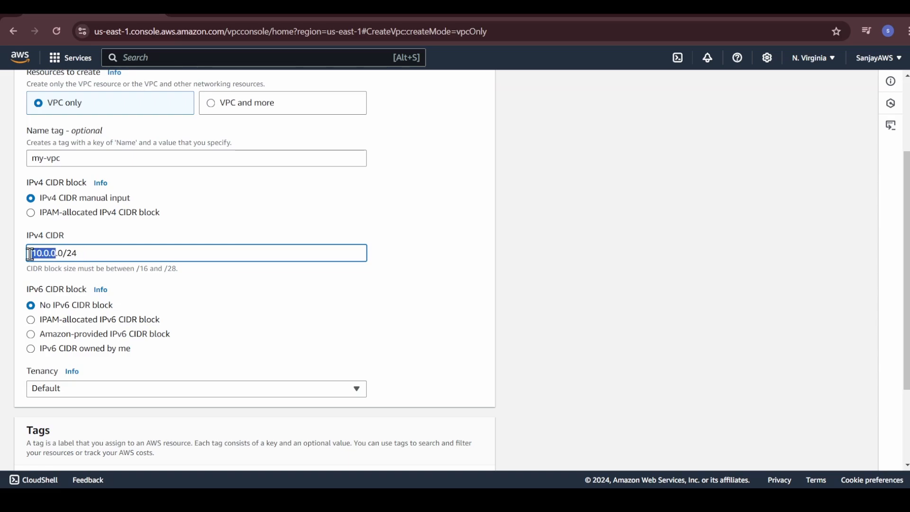
left_click(59, 253)
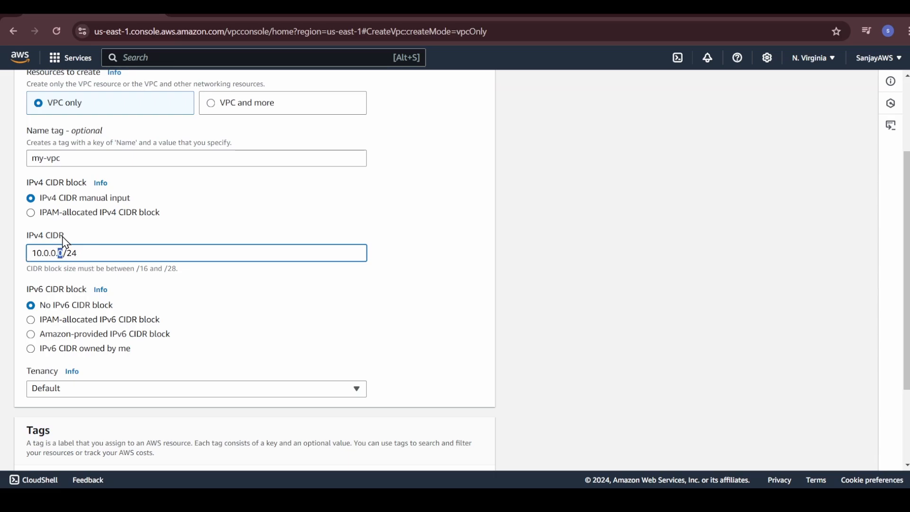
left_click(86, 253)
Create the VPC with no IPv6 CIDR block and default tenancy, and check its IPv4 CIDR.
scroll(152, 280, "down", 3)
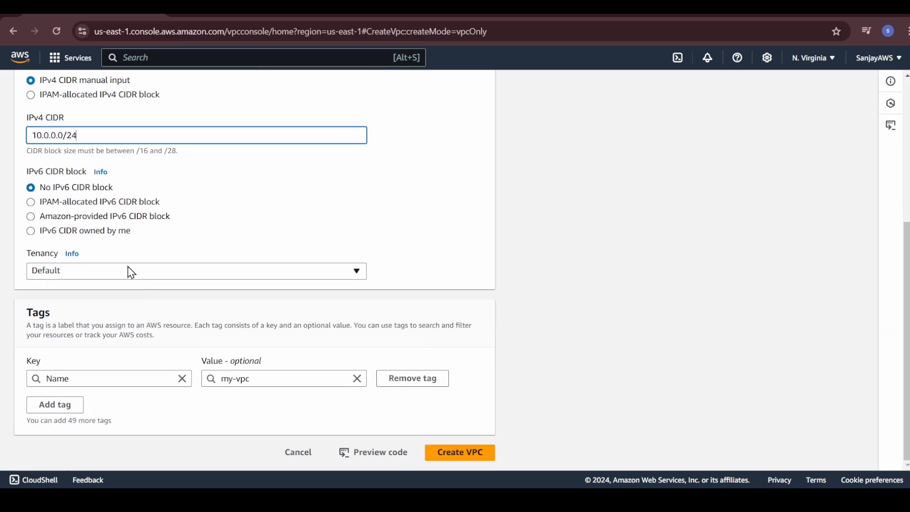
scroll(115, 278, "up", 1)
scroll(115, 279, "down", 1)
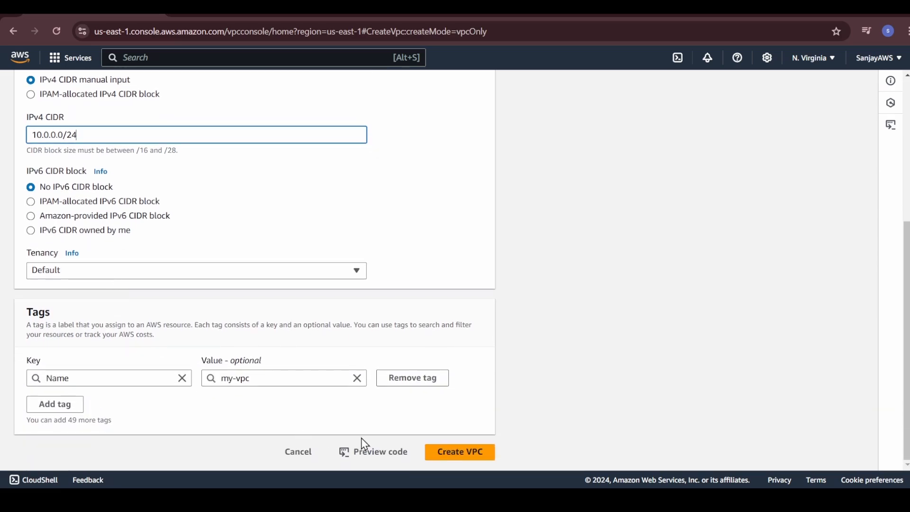
left_click(466, 454)
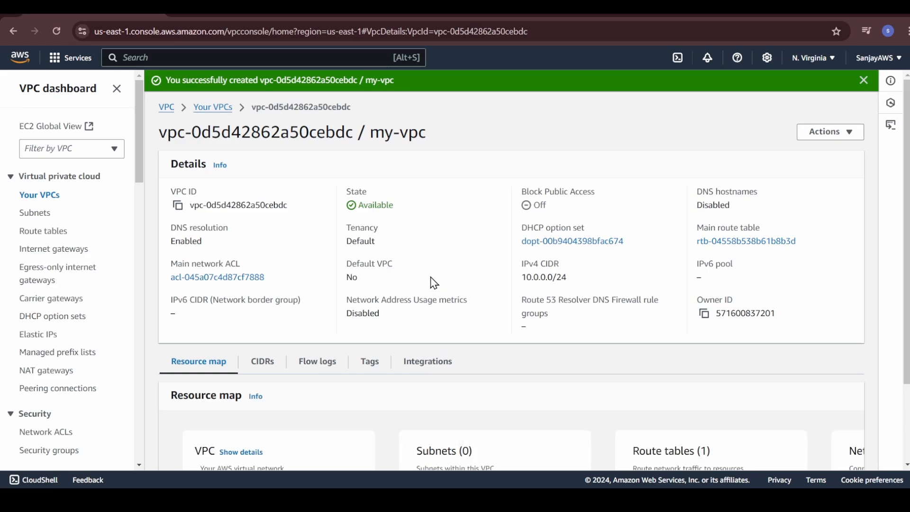
left_click_drag(575, 282, 523, 277)
left_click(585, 274)
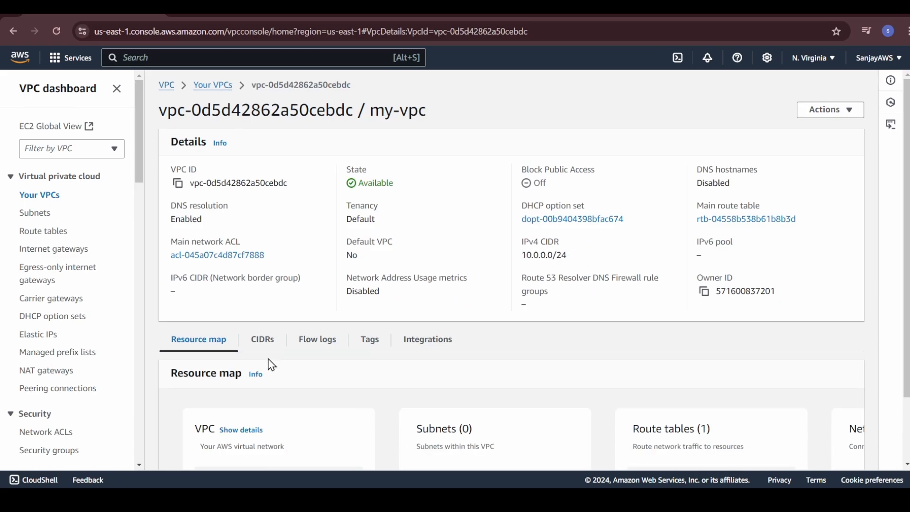
Start creating a subnet and choose my-vpc as its VPC.
left_click(39, 218)
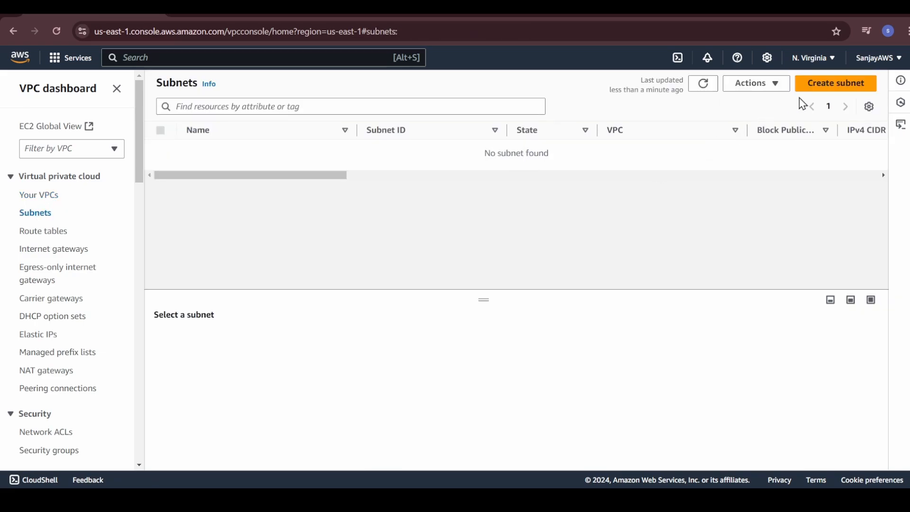
left_click(821, 91)
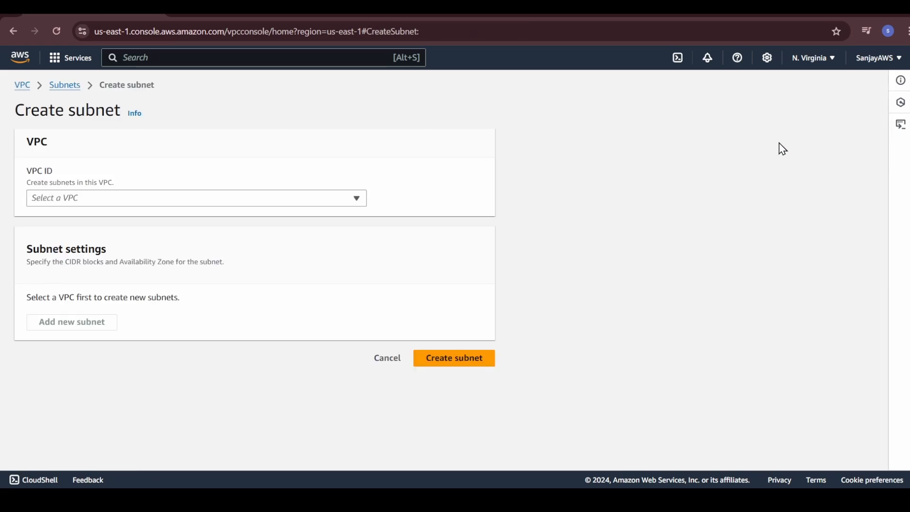
left_click(176, 202)
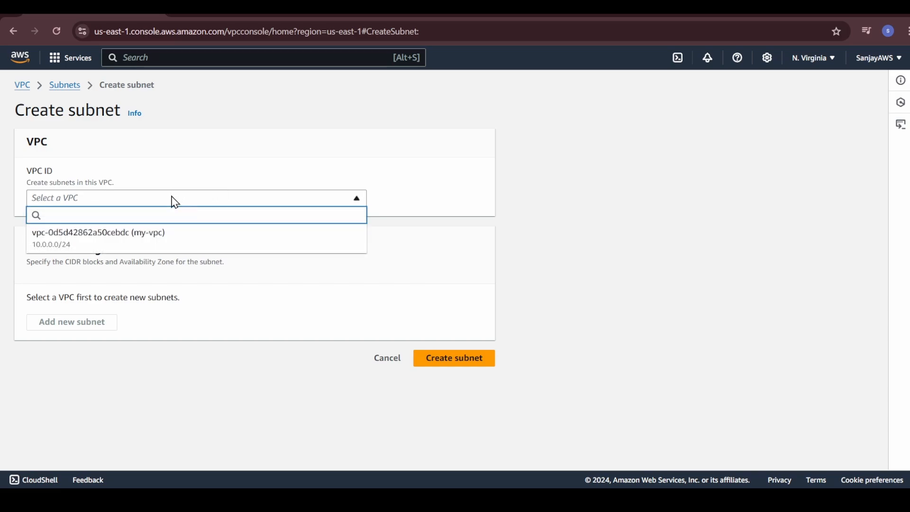
left_click(156, 240)
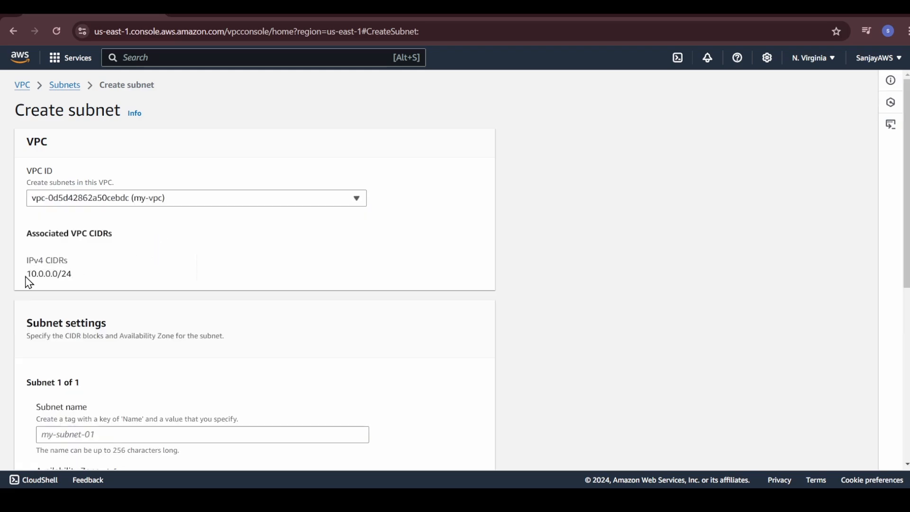
left_click_drag(26, 279, 81, 279)
Name the new subnet my-subnet-public.
scroll(109, 284, "down", 5)
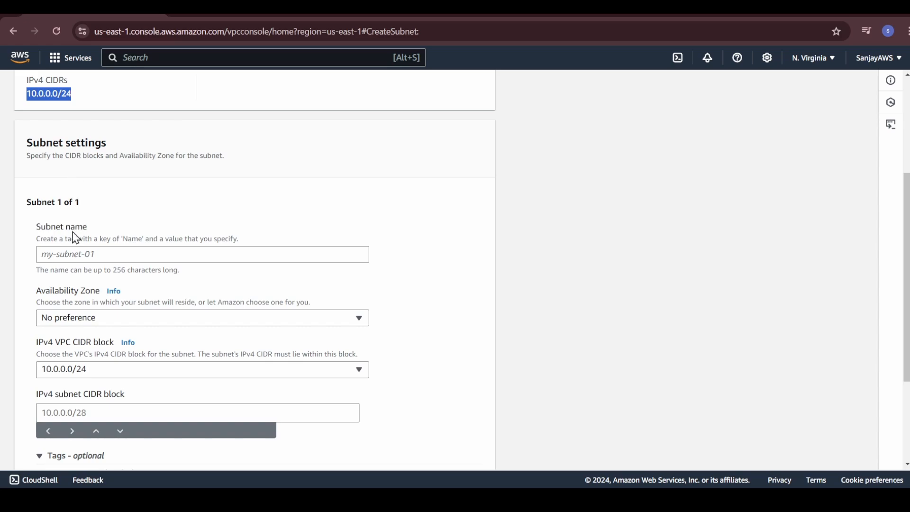
left_click(75, 252)
type("my")
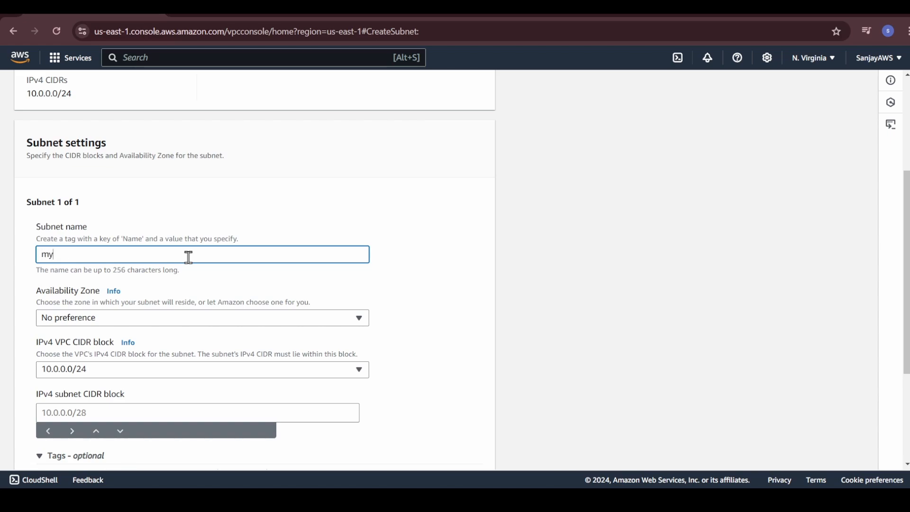
type("-subnet")
scroll(189, 257, "down", 3)
type("-")
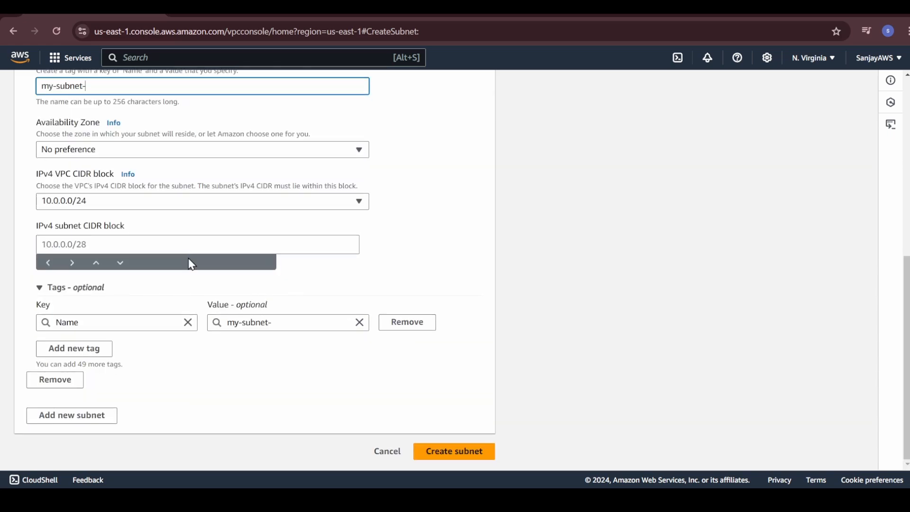
scroll(195, 266, "up", 1)
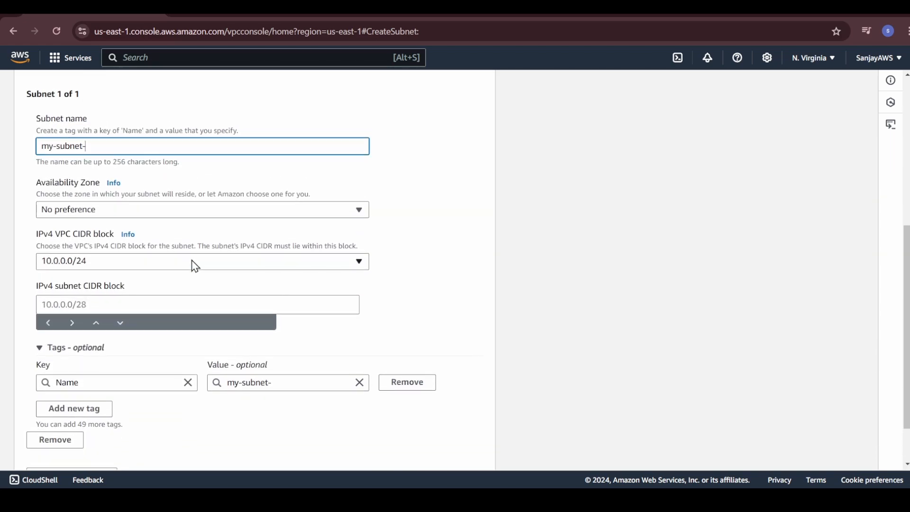
type("public")
scroll(147, 245, "up", 2)
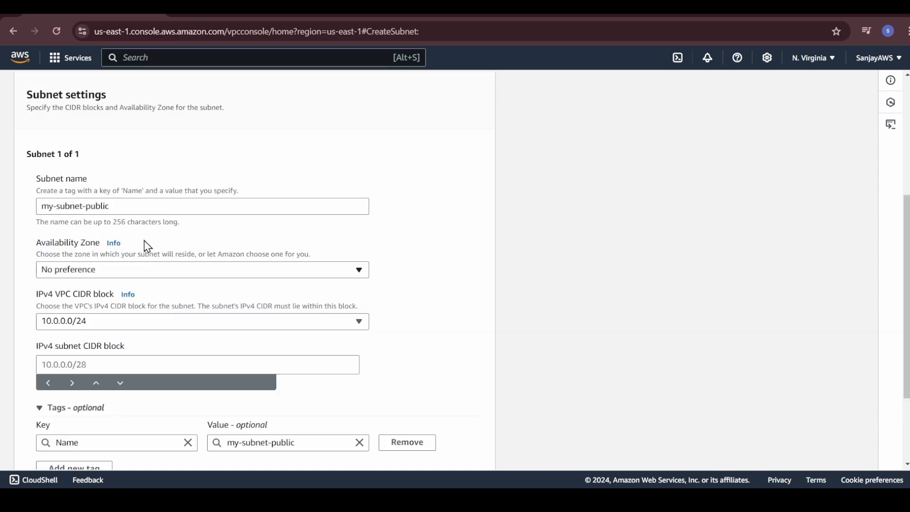
Keep the Availability Zone at No preference, set the IPv4 subnet CIDR block to 10.0.0.0/28, and create the subnet.
left_click(138, 271)
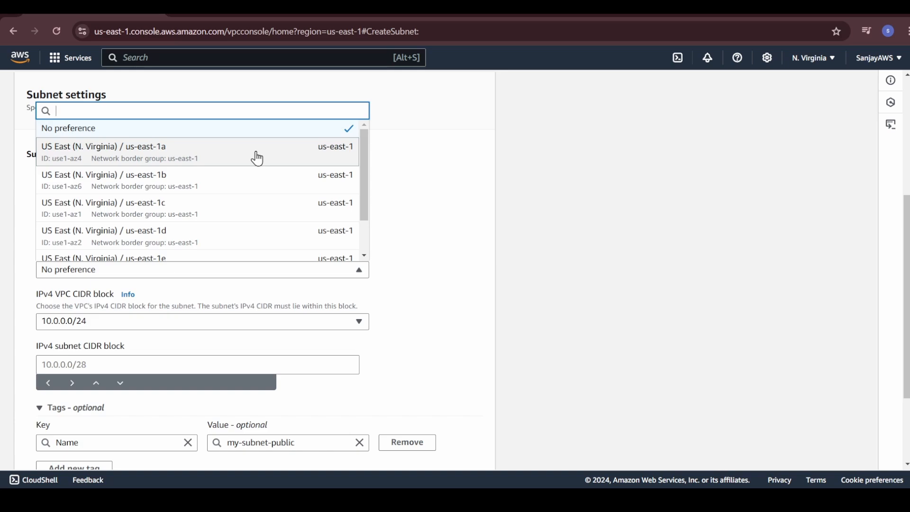
left_click(172, 129)
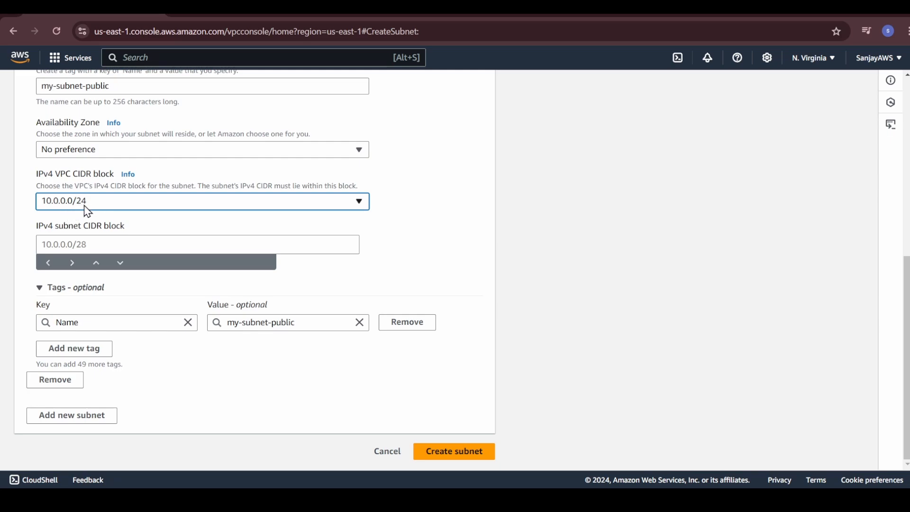
left_click(77, 244)
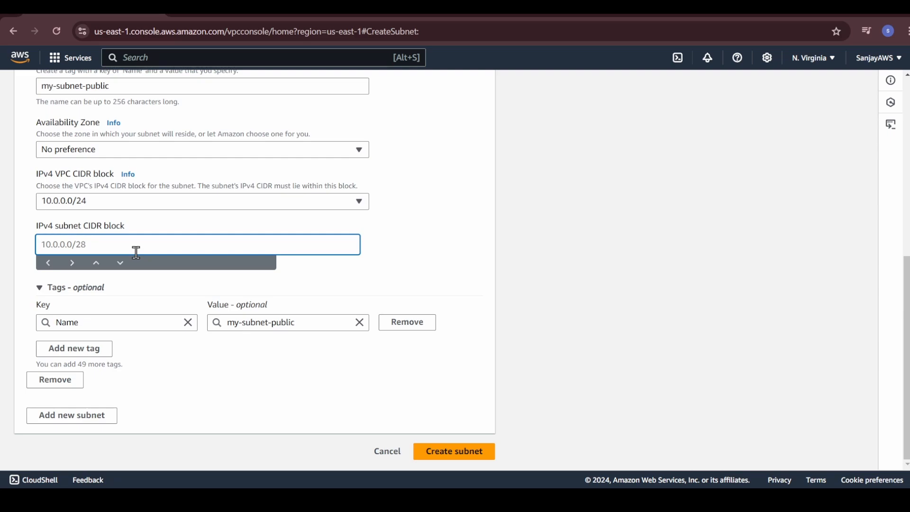
type("10.0.0.0/28")
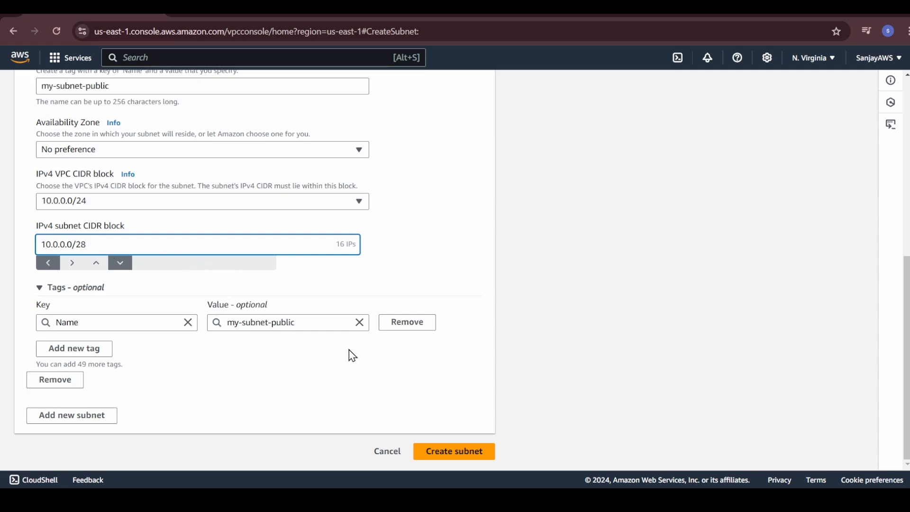
left_click(443, 451)
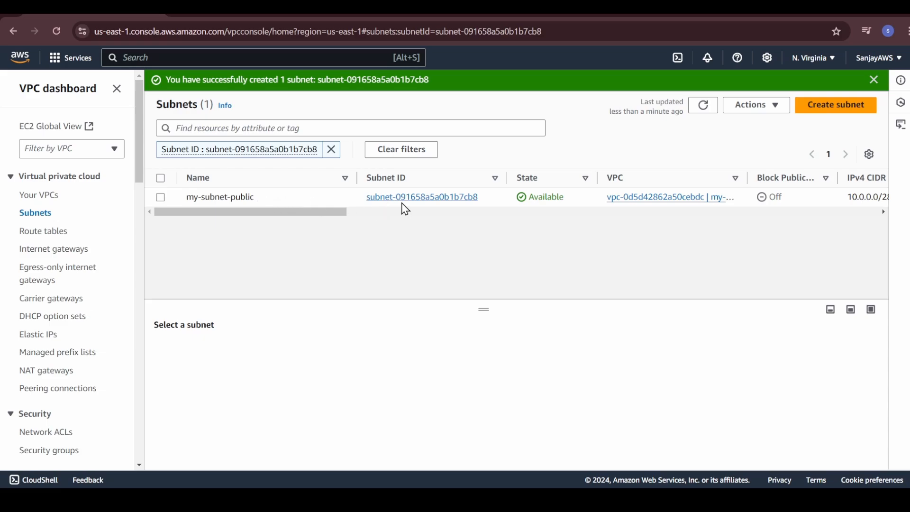
Open the details of my-subnet-public and check its IPv4 CIDR.
left_click(404, 207)
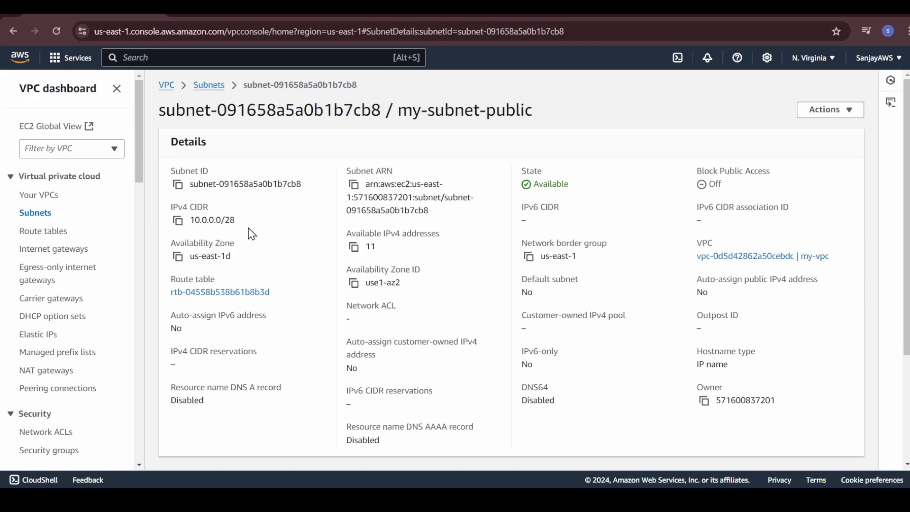
left_click_drag(240, 223, 190, 221)
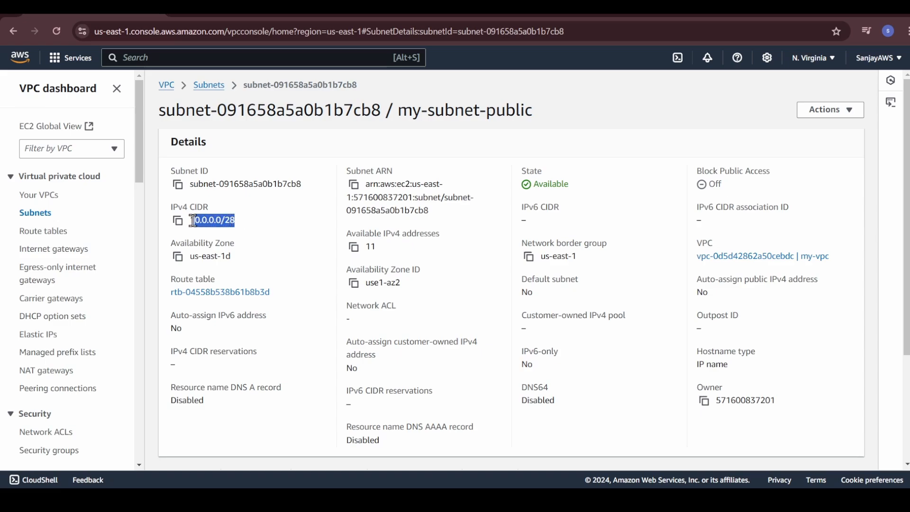
Check the number of available IPv4 addresses in the details of my-subnet-public.
left_click(234, 229)
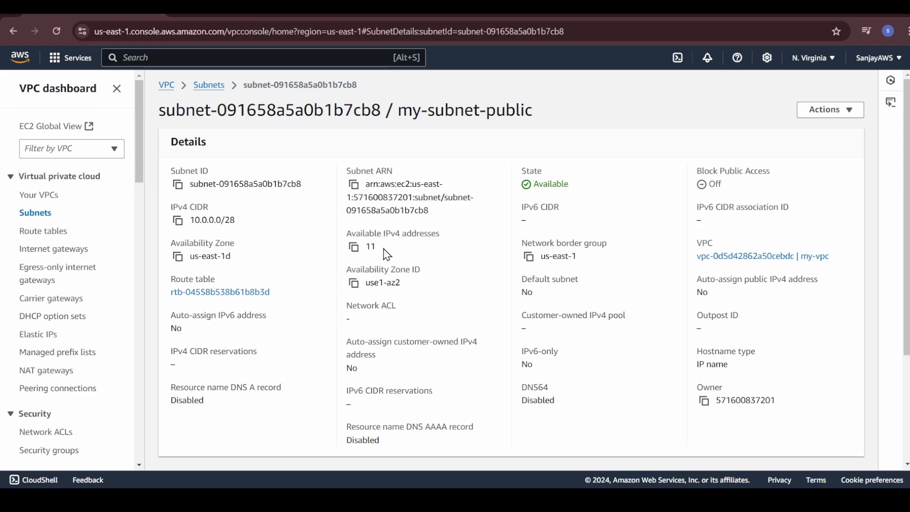
left_click_drag(362, 248, 376, 249)
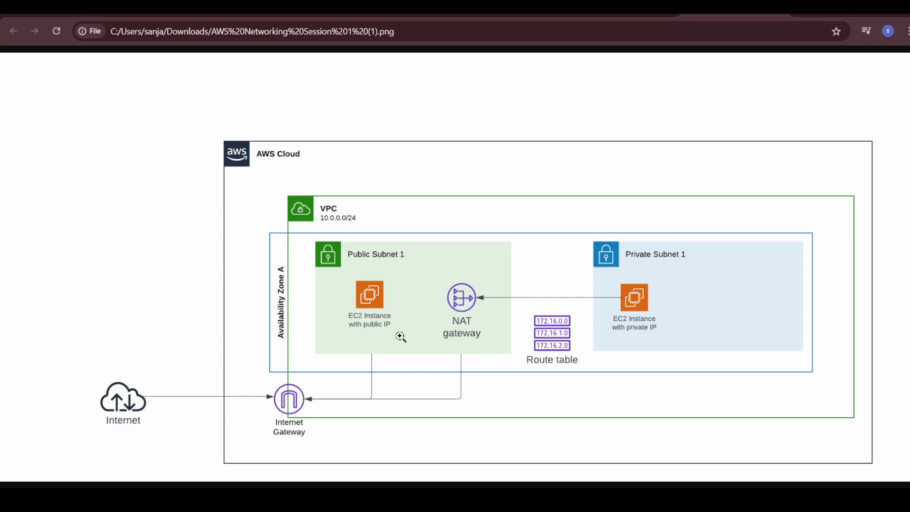
Return from the network diagram to the VPC console and create an internet gateway named my-igw.
key("ctrl+Tab")
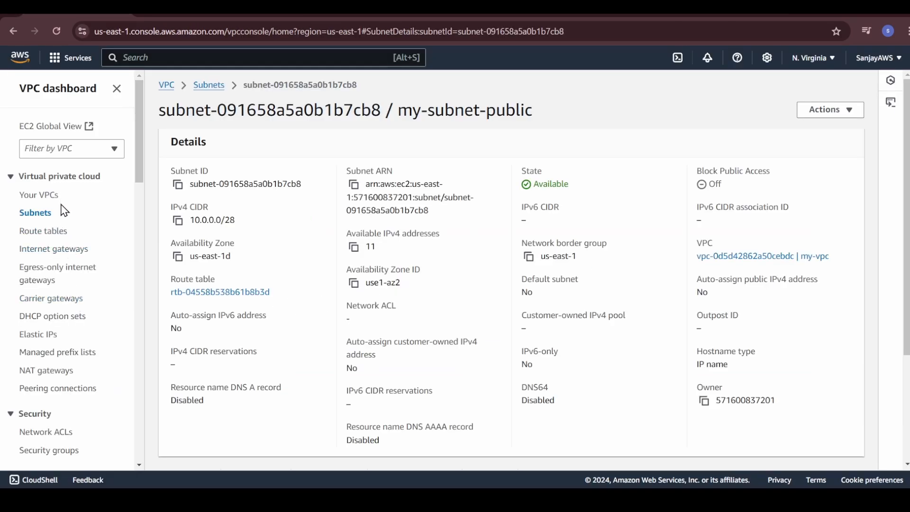
left_click(58, 255)
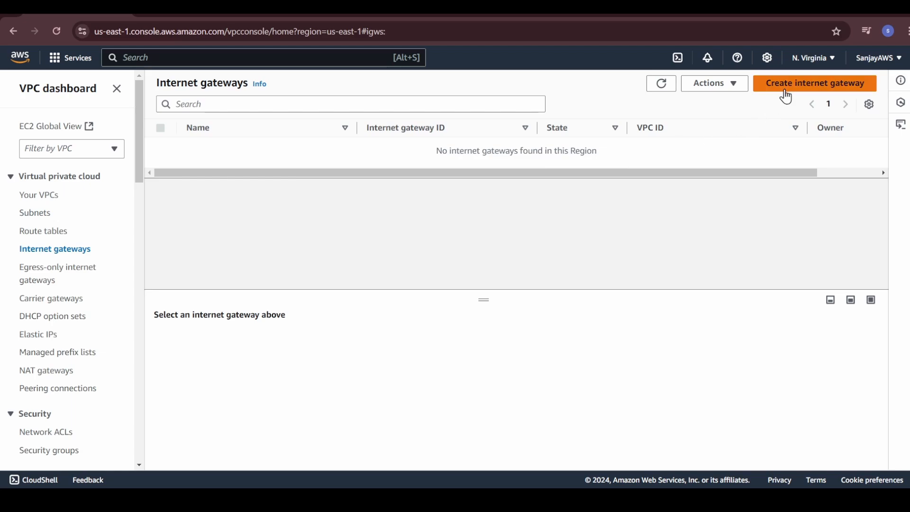
left_click(790, 92)
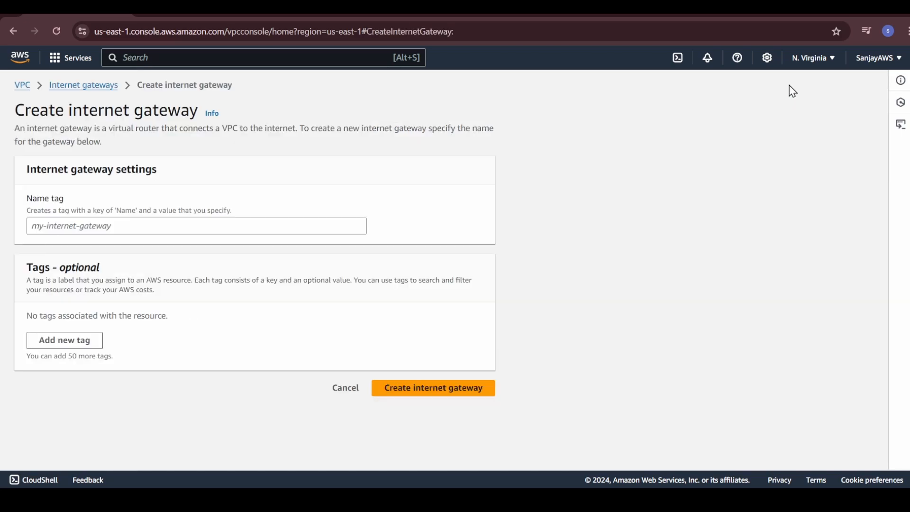
left_click(61, 229)
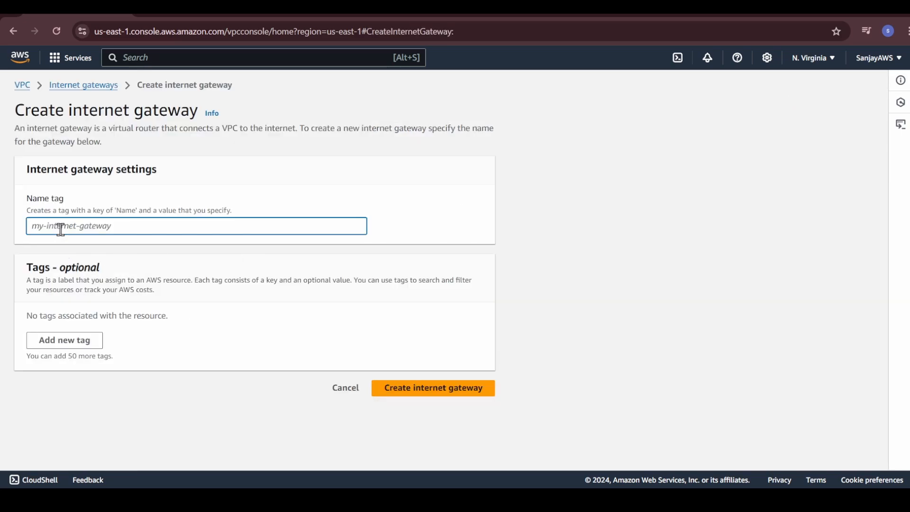
type("my-i")
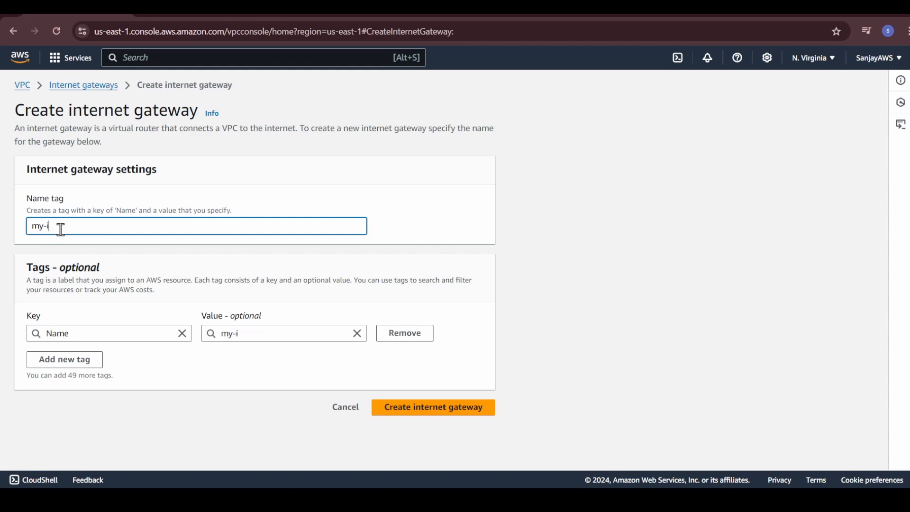
type("gw")
left_click(423, 412)
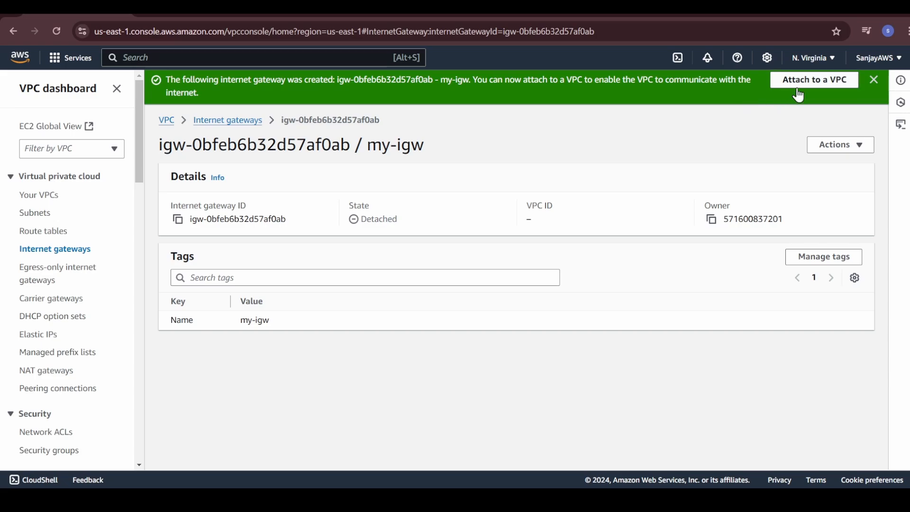
Dismiss the creation notice and attach the internet gateway my-igw to my-vpc.
left_click(873, 80)
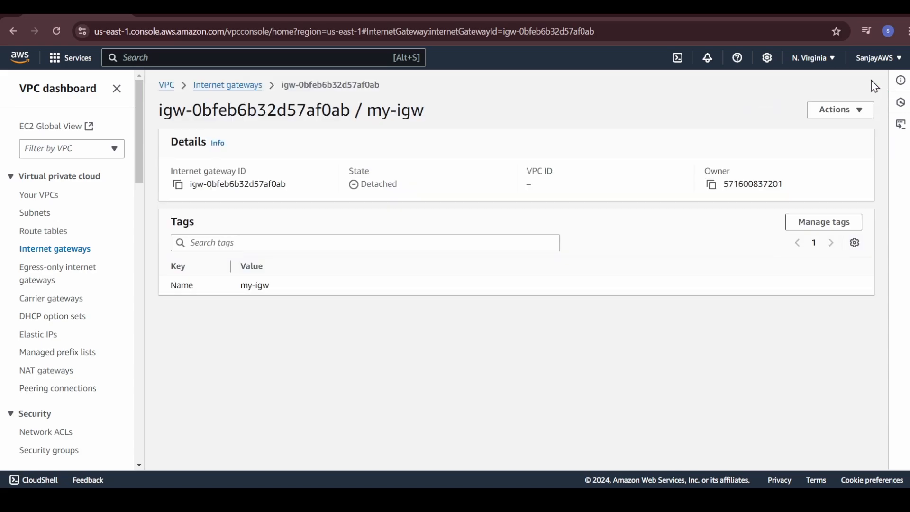
left_click(827, 111)
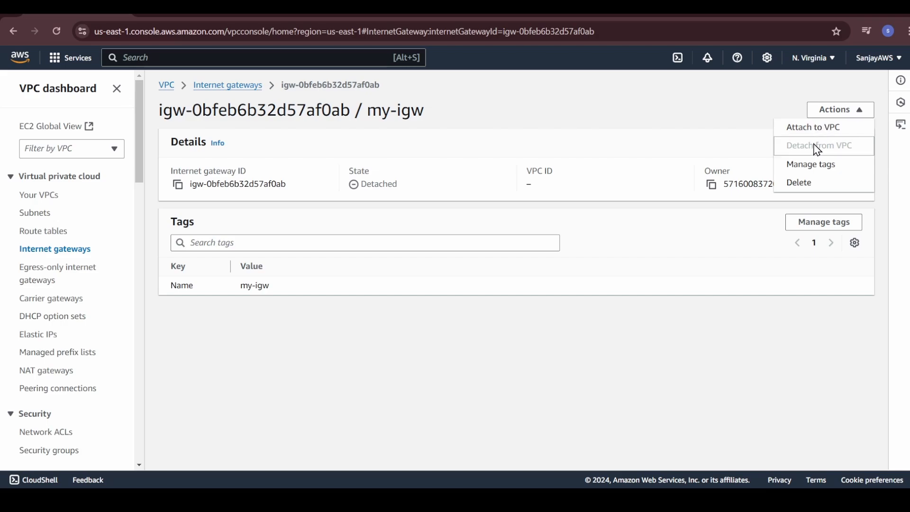
left_click(821, 133)
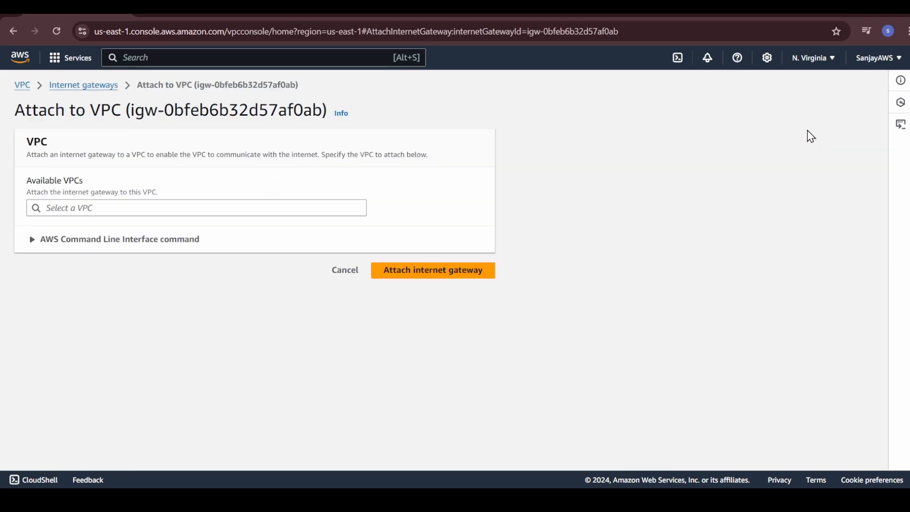
left_click(263, 209)
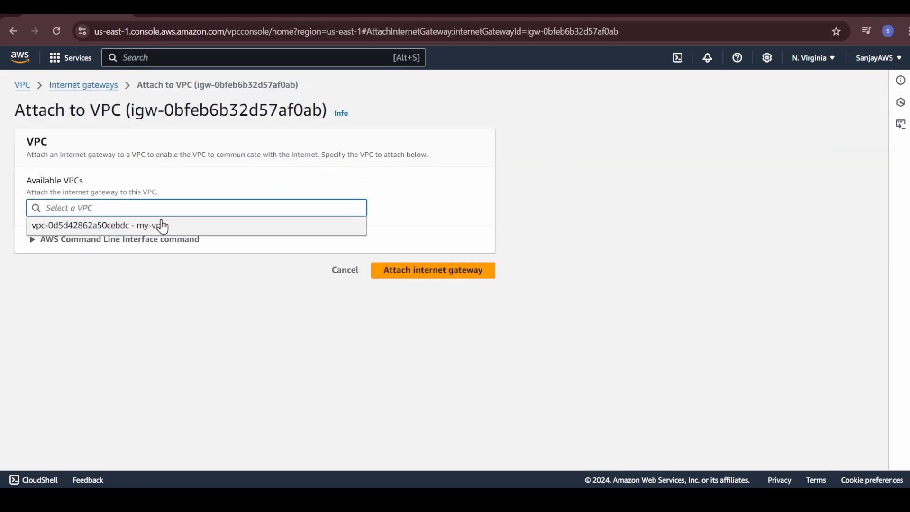
left_click(180, 231)
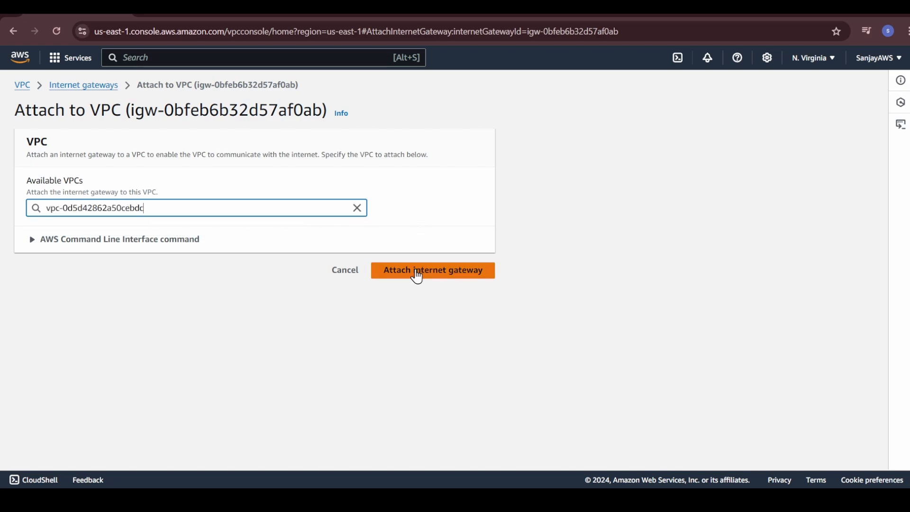
left_click(418, 276)
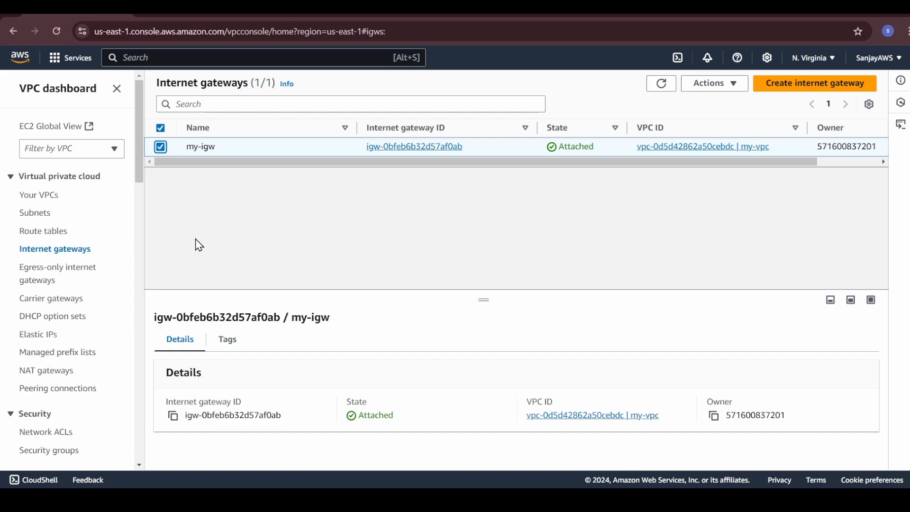
Review the details of my-subnet-public in the subnet list, including its current route table.
left_click(39, 214)
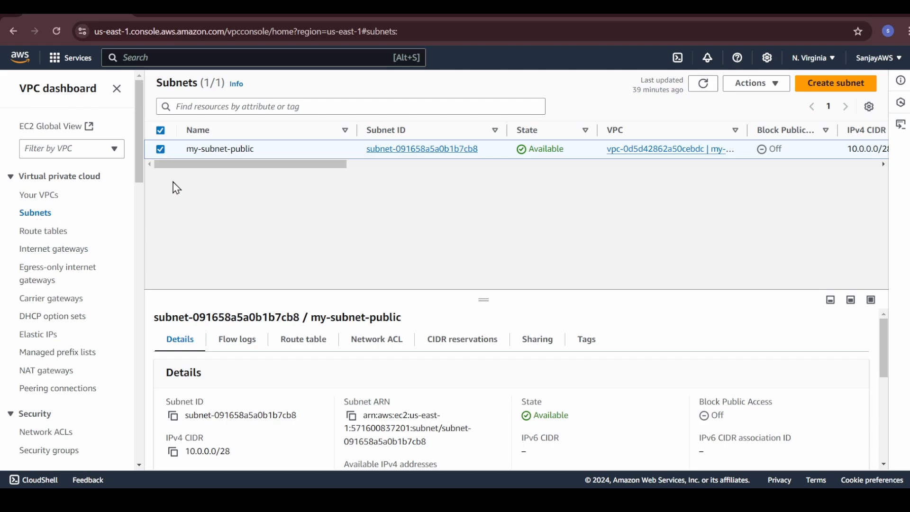
scroll(247, 378, "down", 3)
scroll(247, 378, "down", 1)
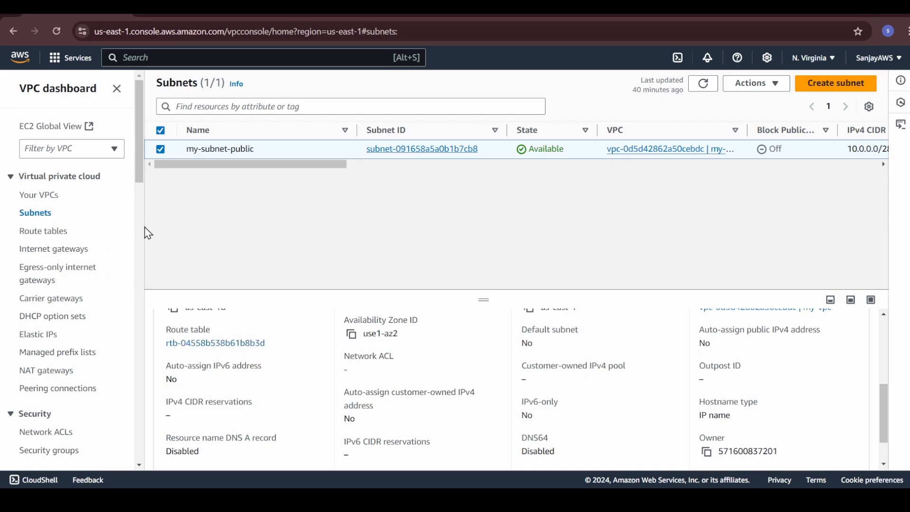
Create a route table named my-public-route in my-vpc.
left_click(34, 235)
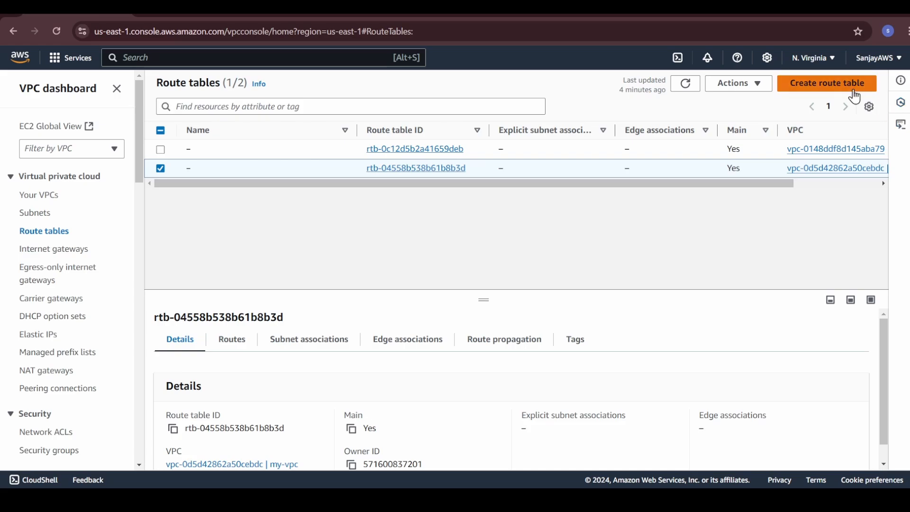
left_click(847, 89)
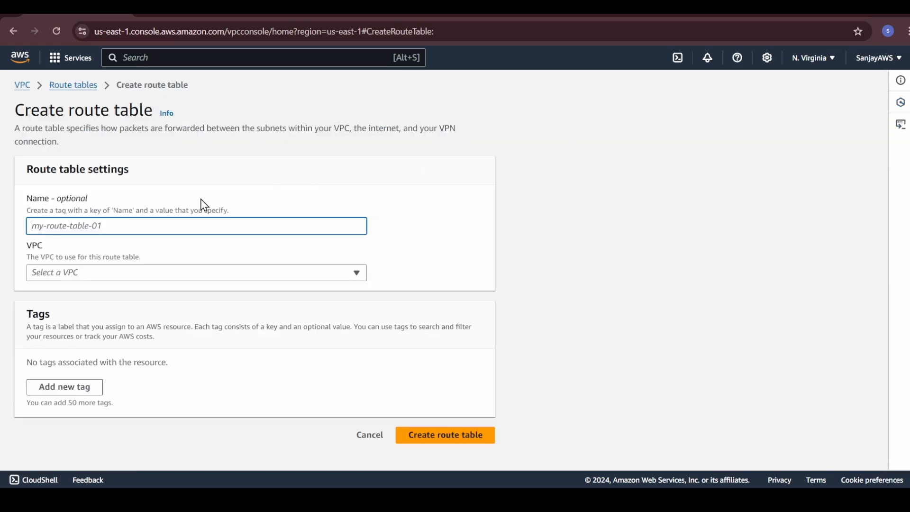
left_click(160, 201)
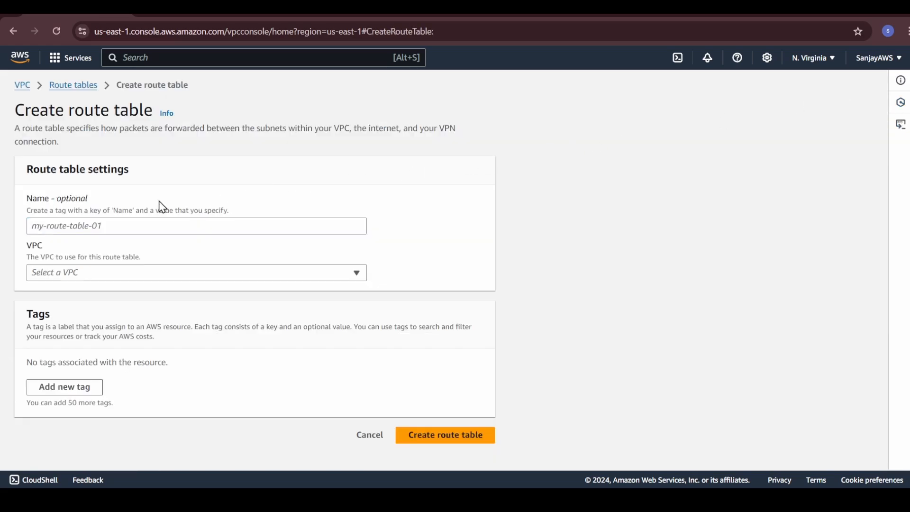
left_click(163, 226)
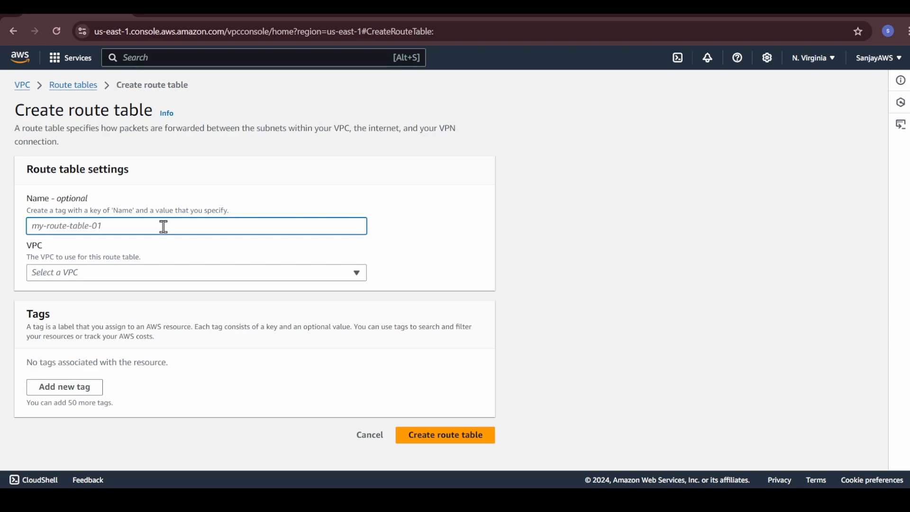
type("my")
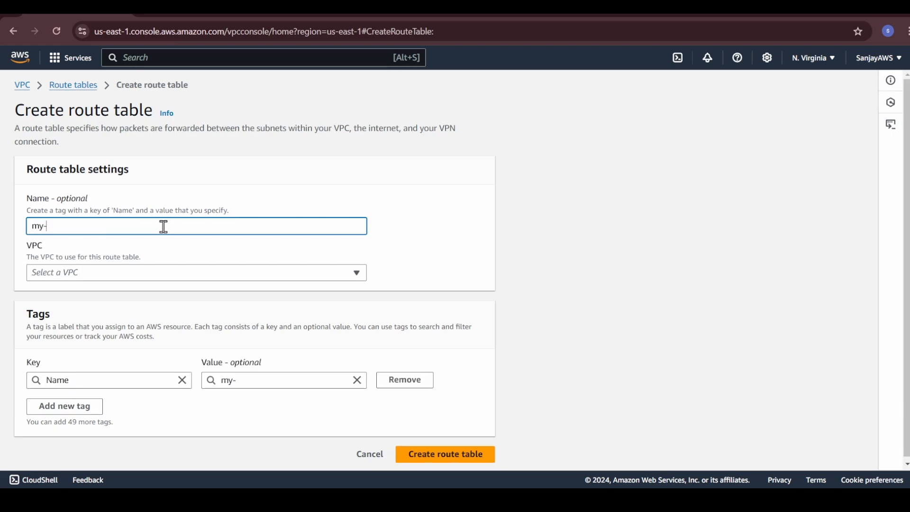
type("-public-route")
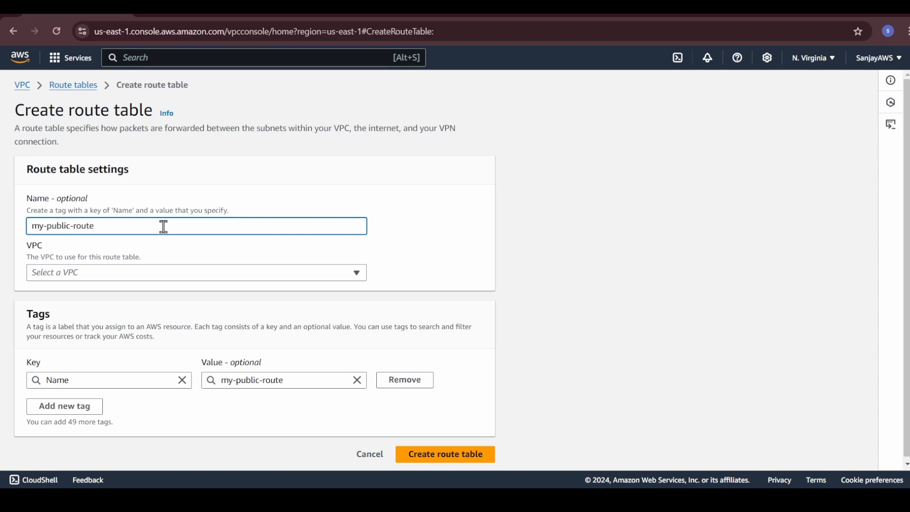
left_click(147, 273)
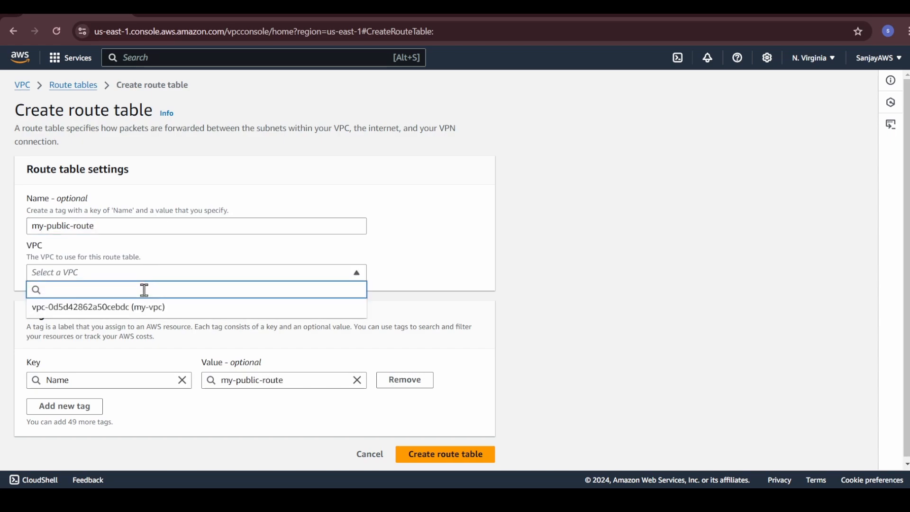
left_click(141, 308)
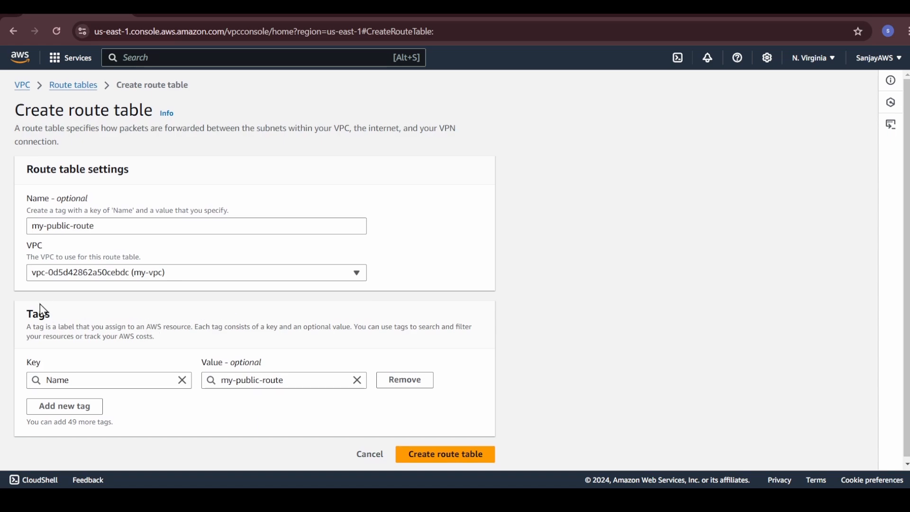
left_click(417, 458)
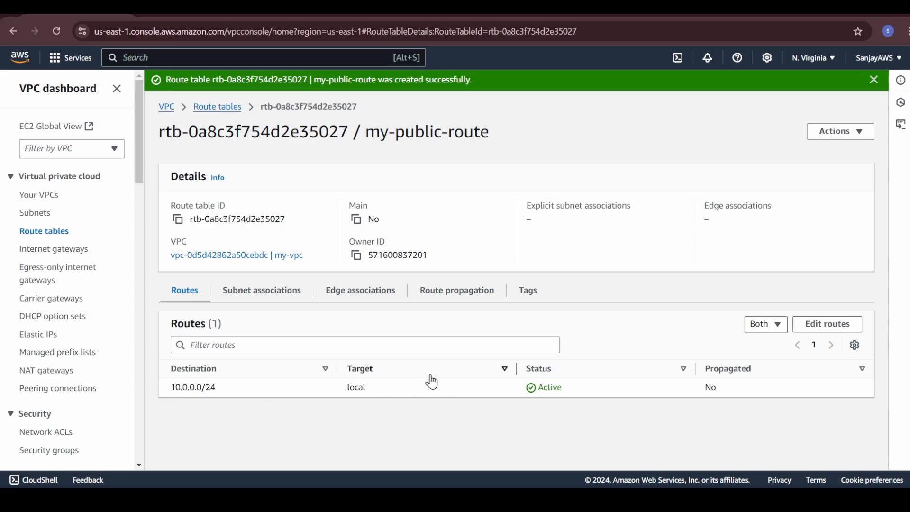
Add a route to my-public-route with destination 0.0.0.0/0 and the internet gateway my-igw as target, and save the changes.
left_click(827, 326)
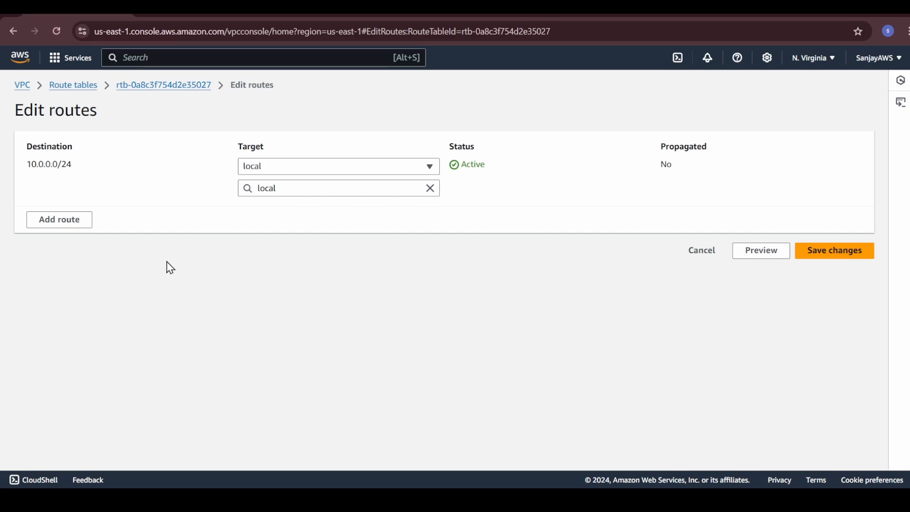
left_click(68, 224)
left_click(126, 210)
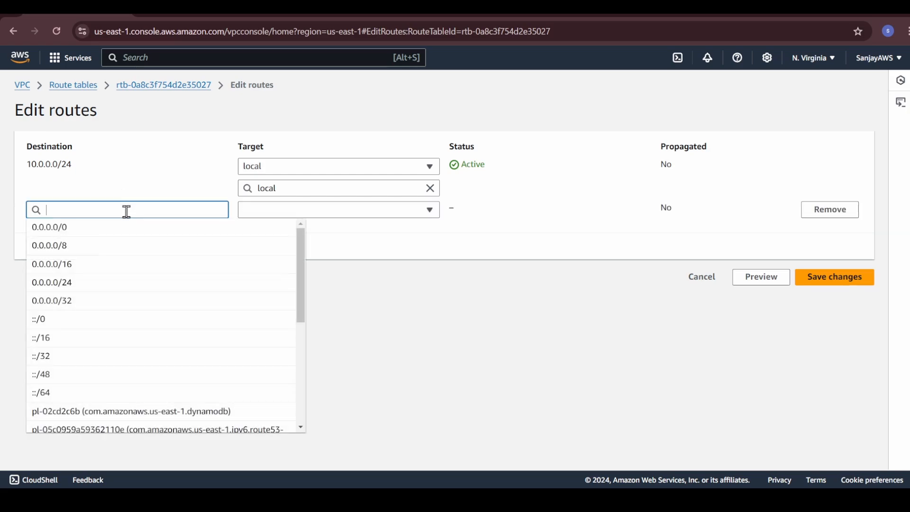
left_click(71, 237)
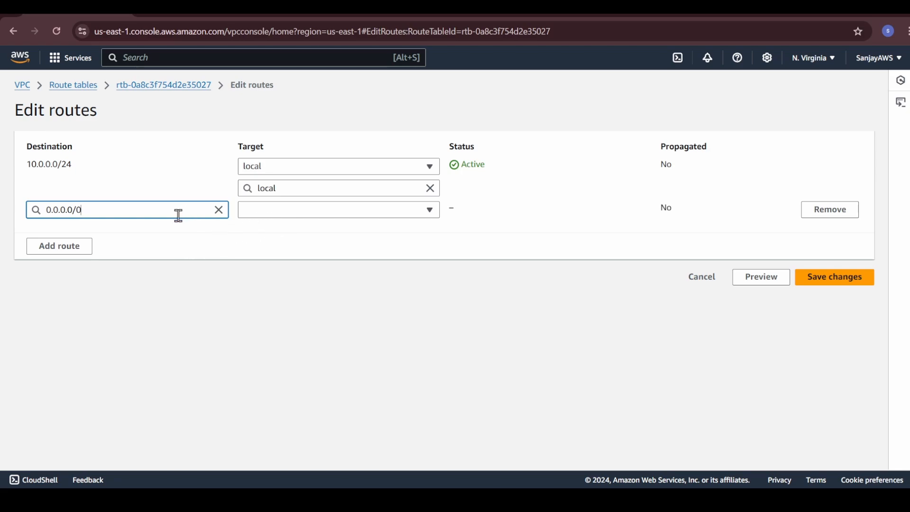
left_click(291, 213)
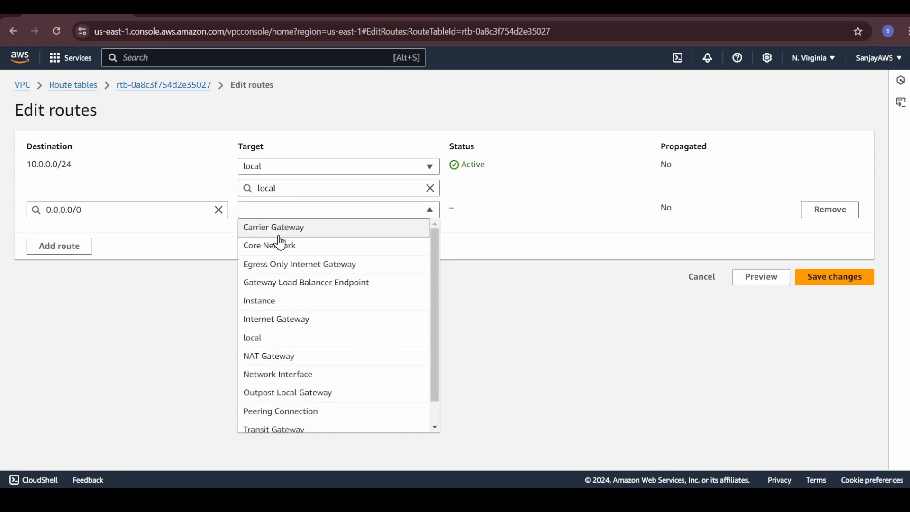
left_click(291, 328)
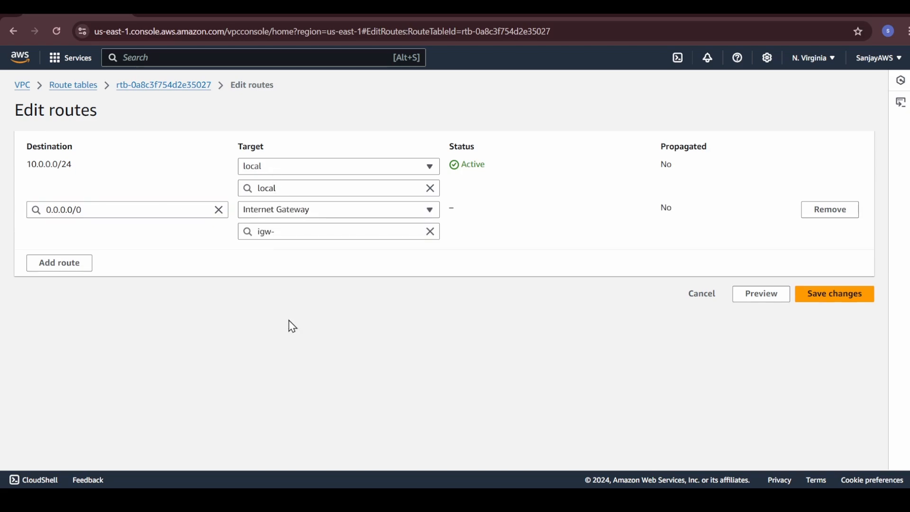
left_click(284, 231)
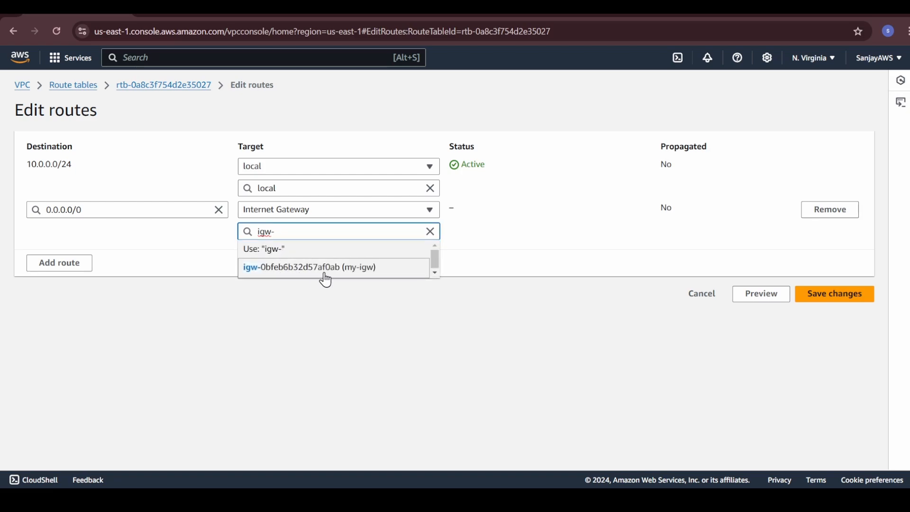
left_click(359, 269)
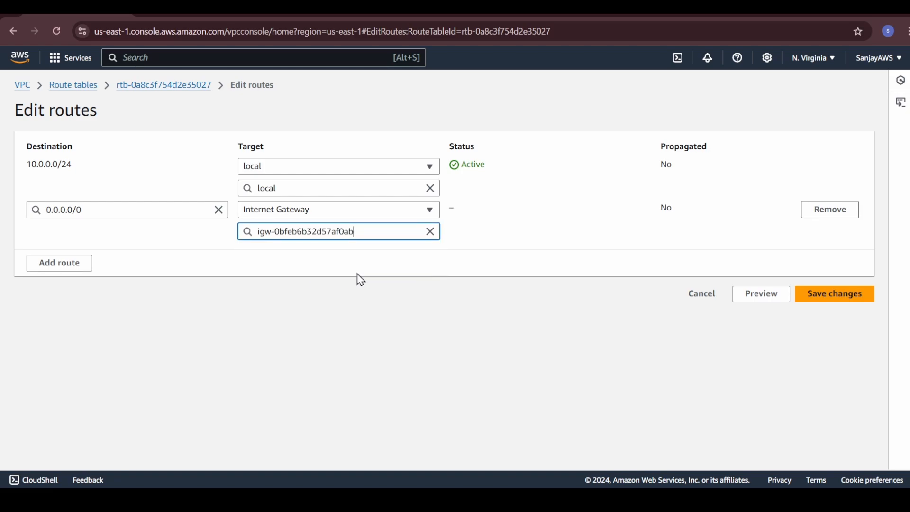
left_click(834, 294)
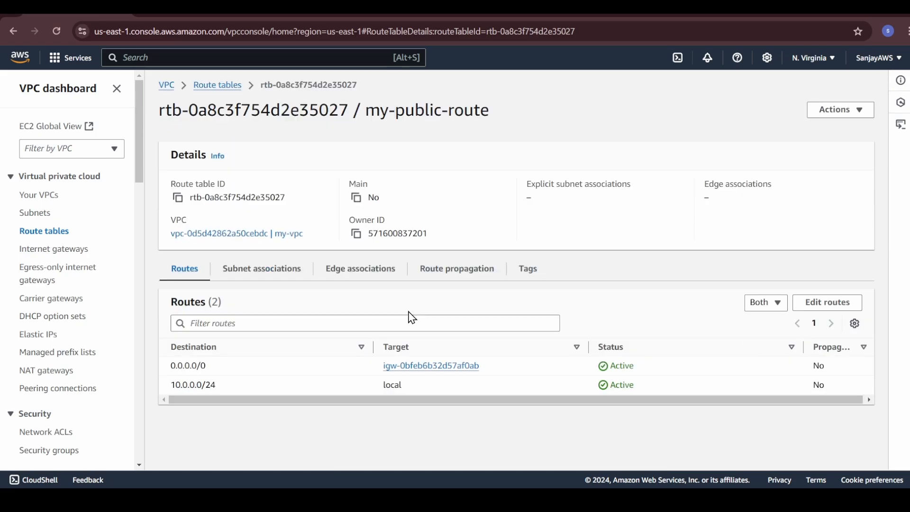
Associate my-subnet-public with the route table my-public-route and save the association.
left_click(252, 277)
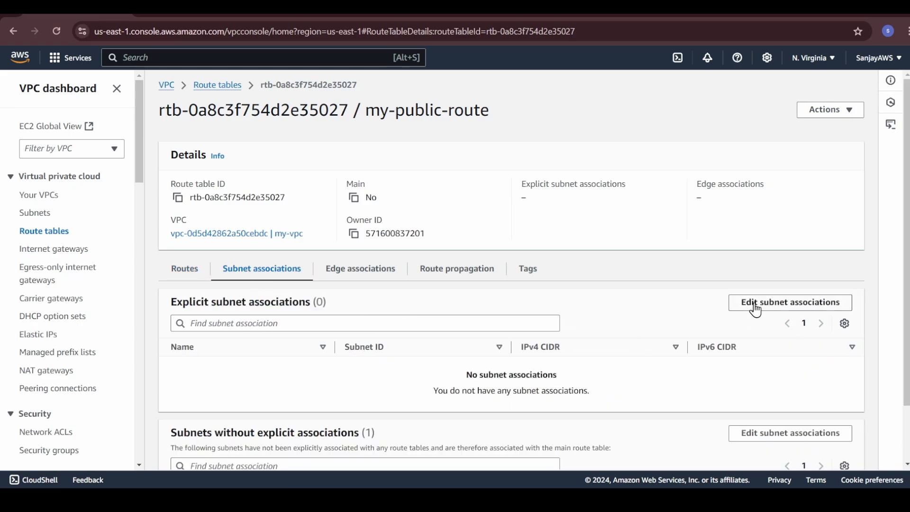
left_click(772, 309)
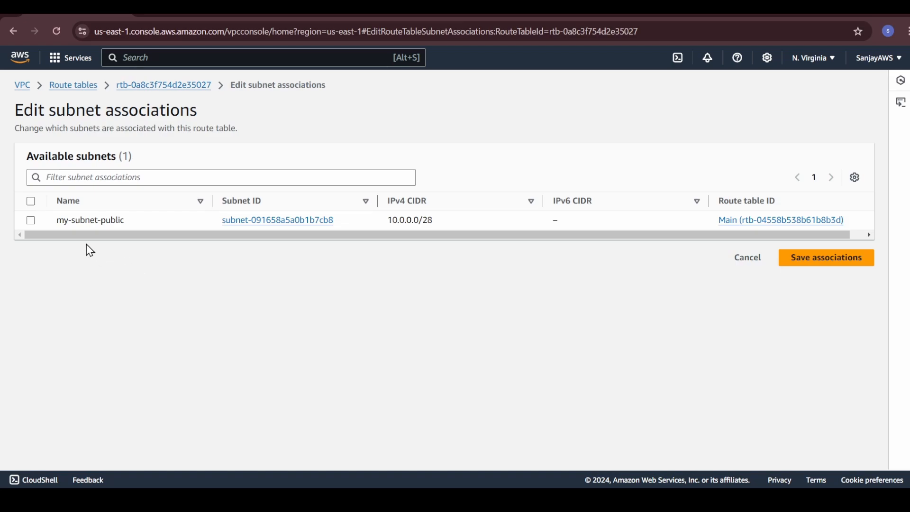
left_click(30, 221)
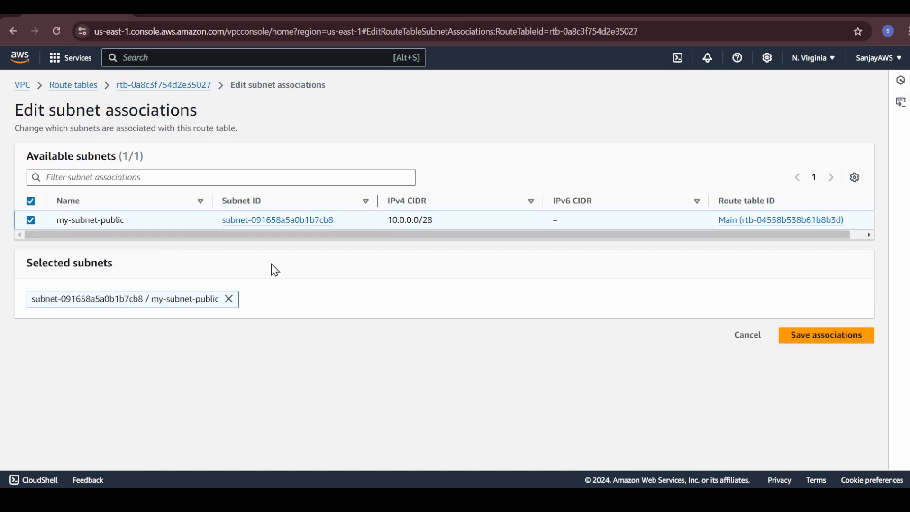
left_click(831, 336)
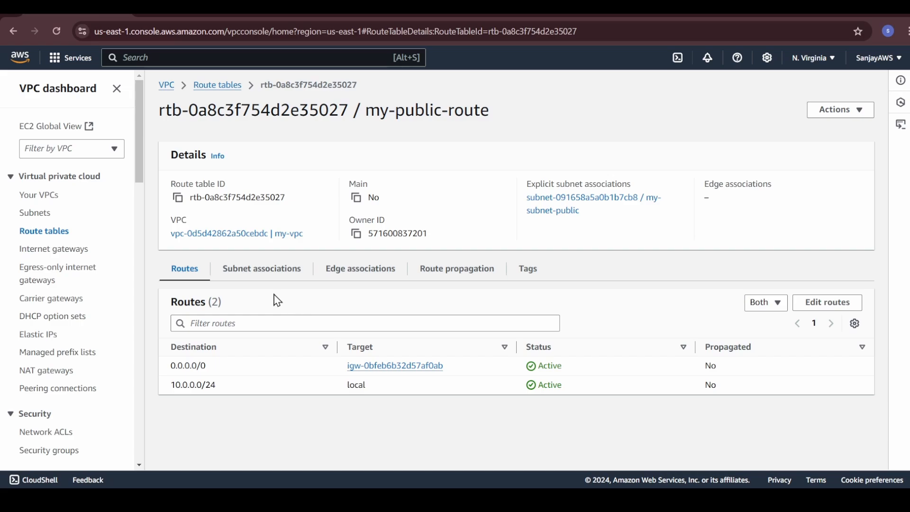
Check which route table and routes my-subnet-public uses.
left_click(35, 213)
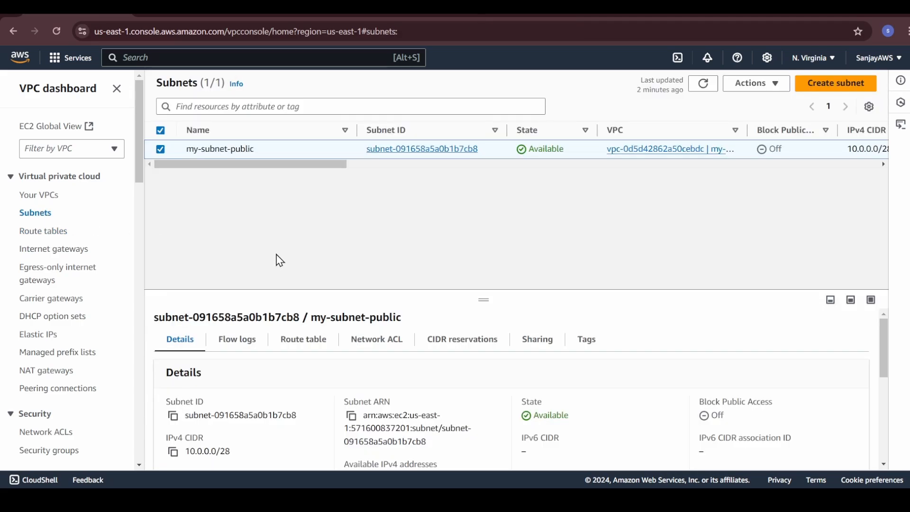
left_click(294, 341)
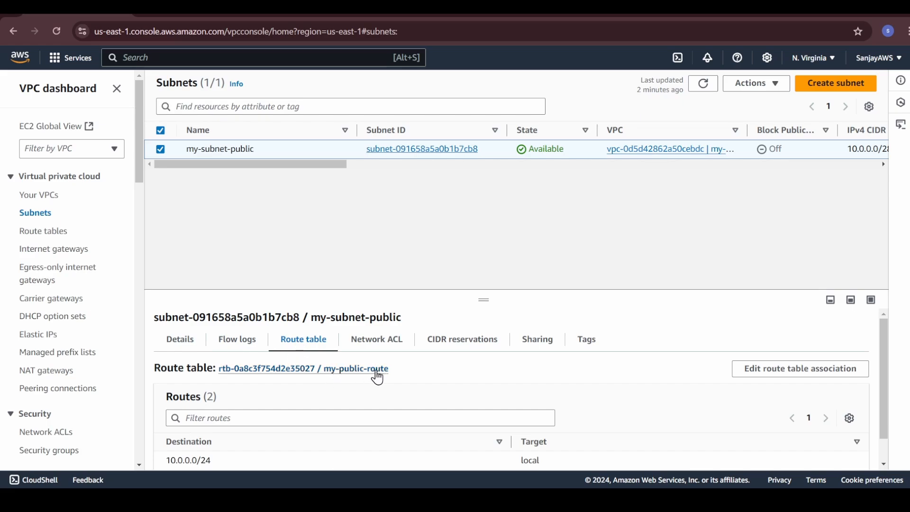
scroll(415, 396, "down", 1)
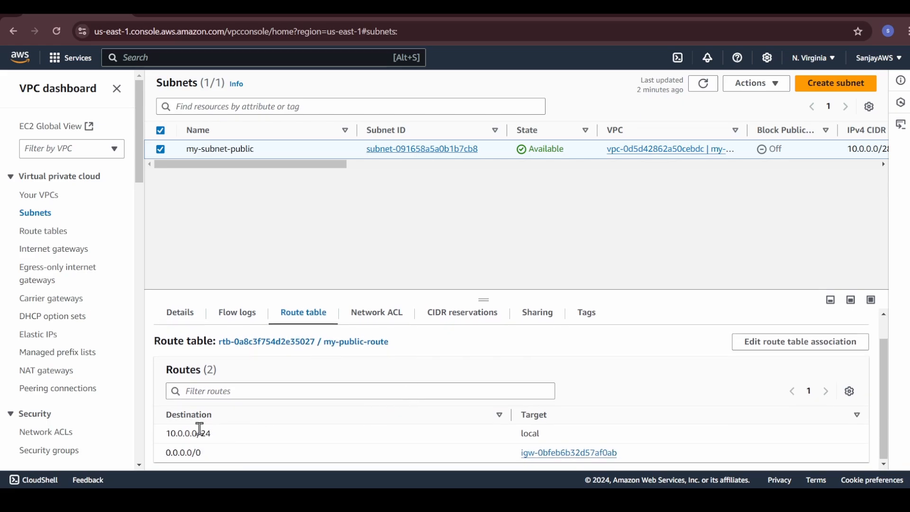